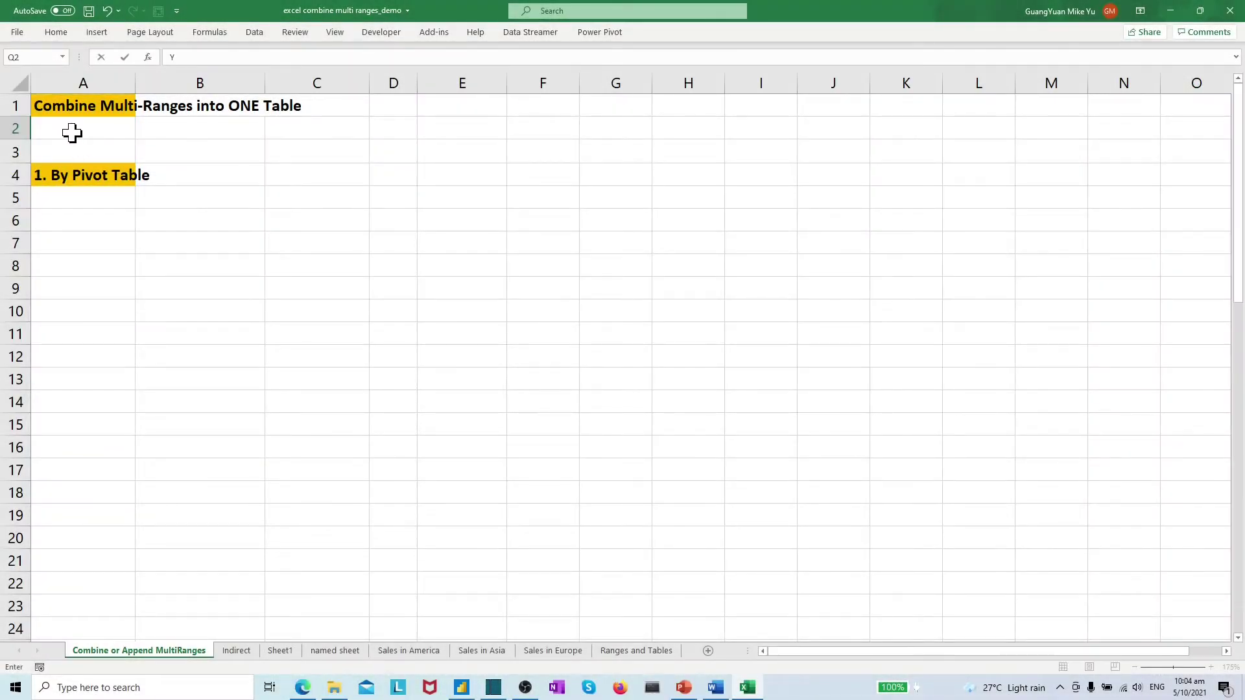
Step: Review the Sales in America, Sales in Asia and Sales in Europe tables
{"action": "left_click", "coordinate": [72, 133]}
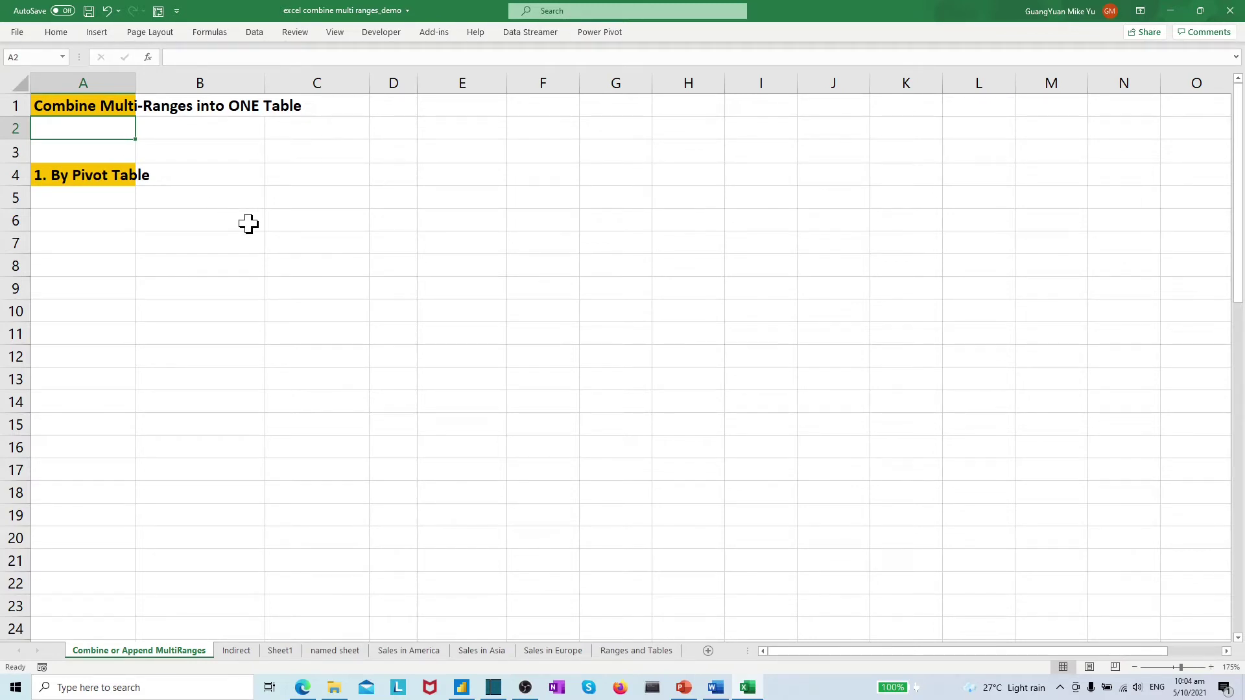
{"action": "left_click", "coordinate": [409, 650]}
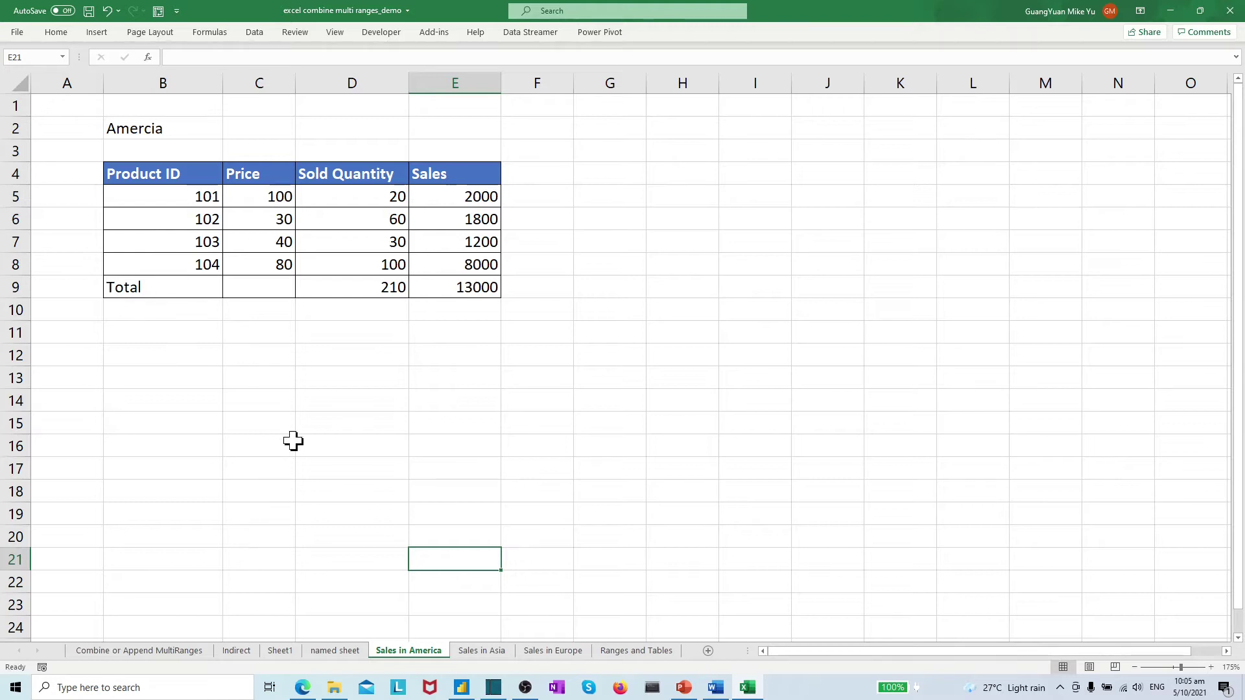
{"action": "left_click", "coordinate": [486, 651]}
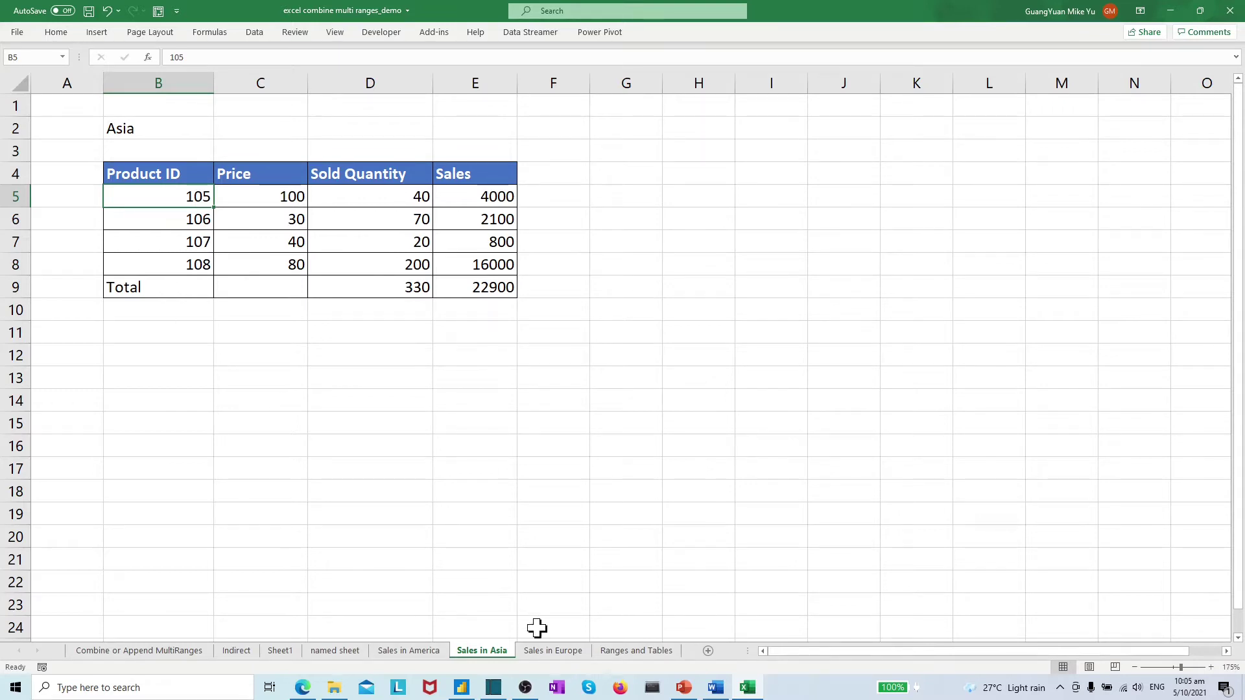
{"action": "left_click", "coordinate": [555, 651]}
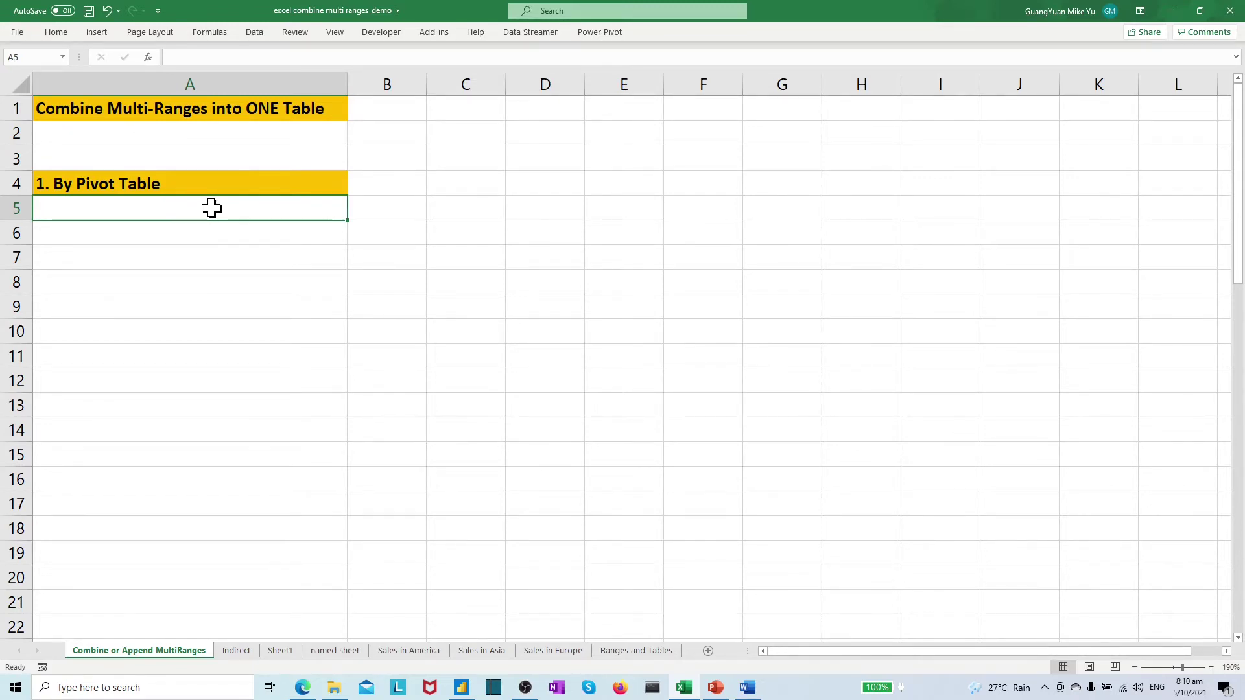
Step: Add the PivotTable and PivotChart Wizard command from All Commands to the Quick Access Toolbar
{"action": "left_click", "coordinate": [158, 11]}
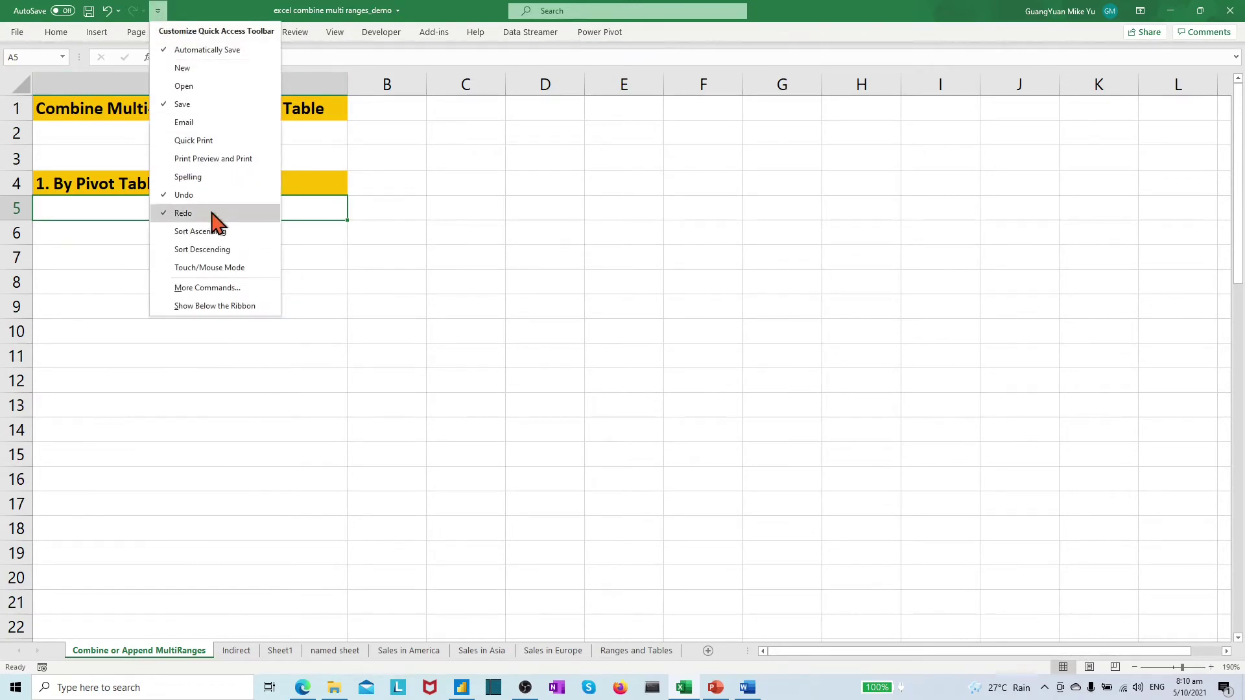
{"action": "left_click", "coordinate": [208, 288]}
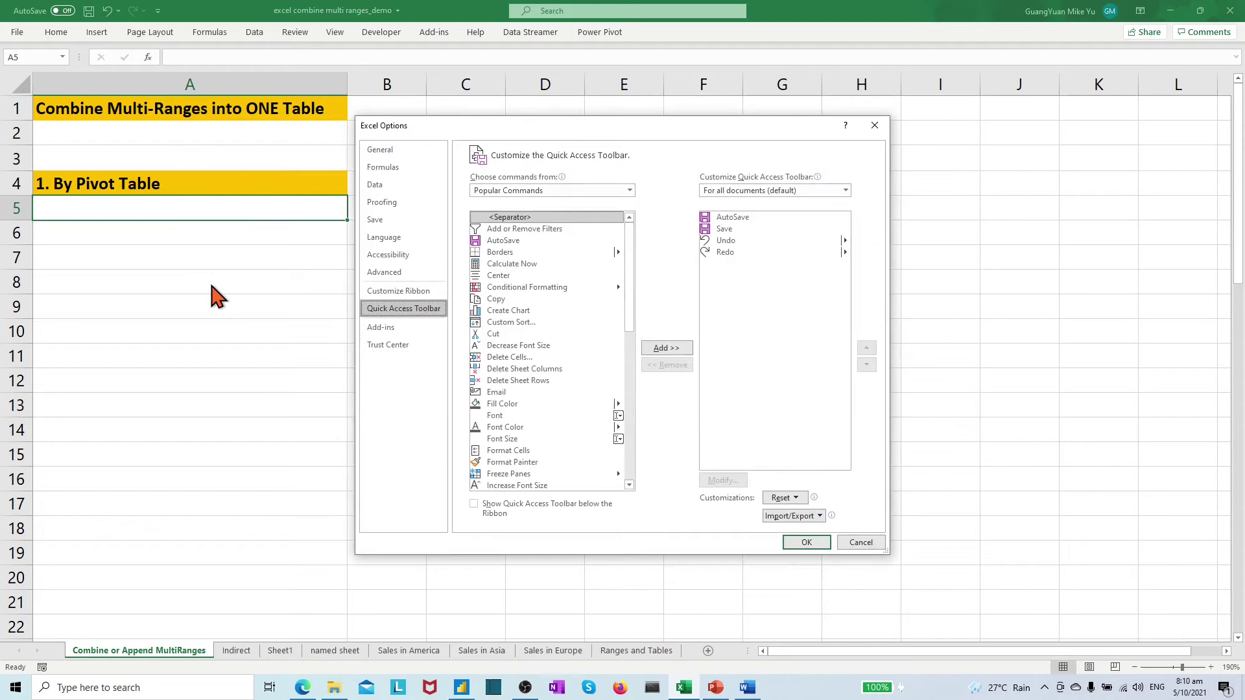
{"action": "left_click", "coordinate": [629, 190]}
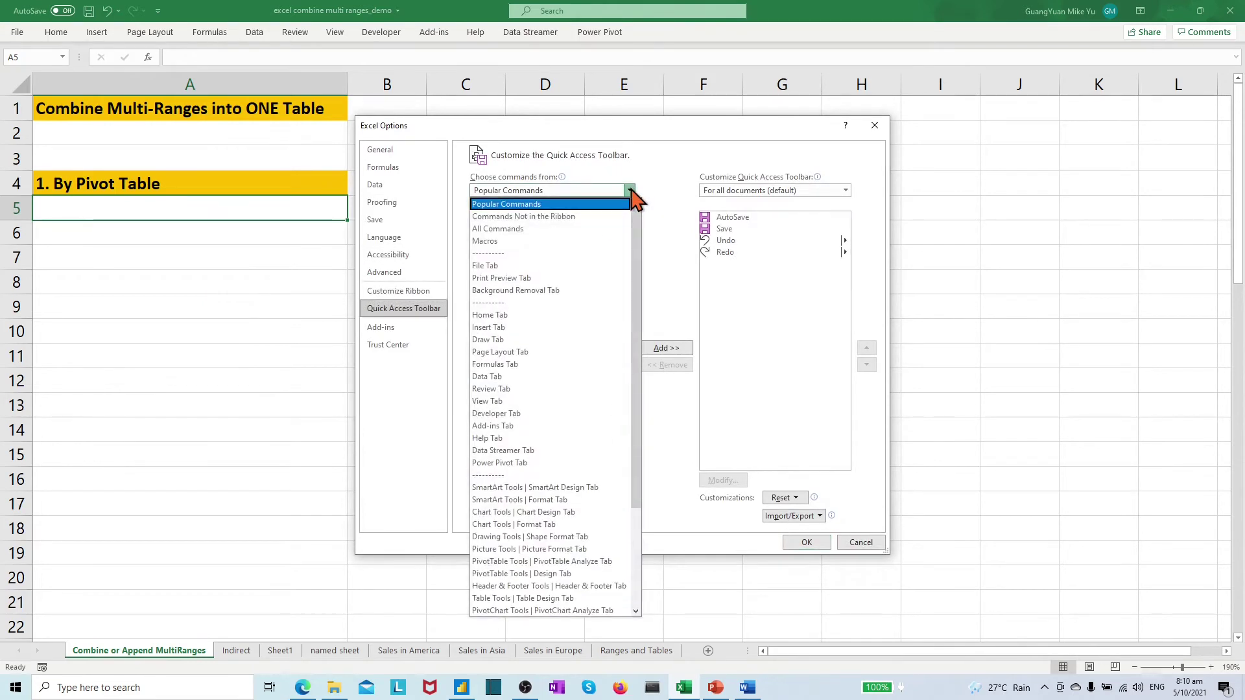
{"action": "left_click", "coordinate": [585, 230]}
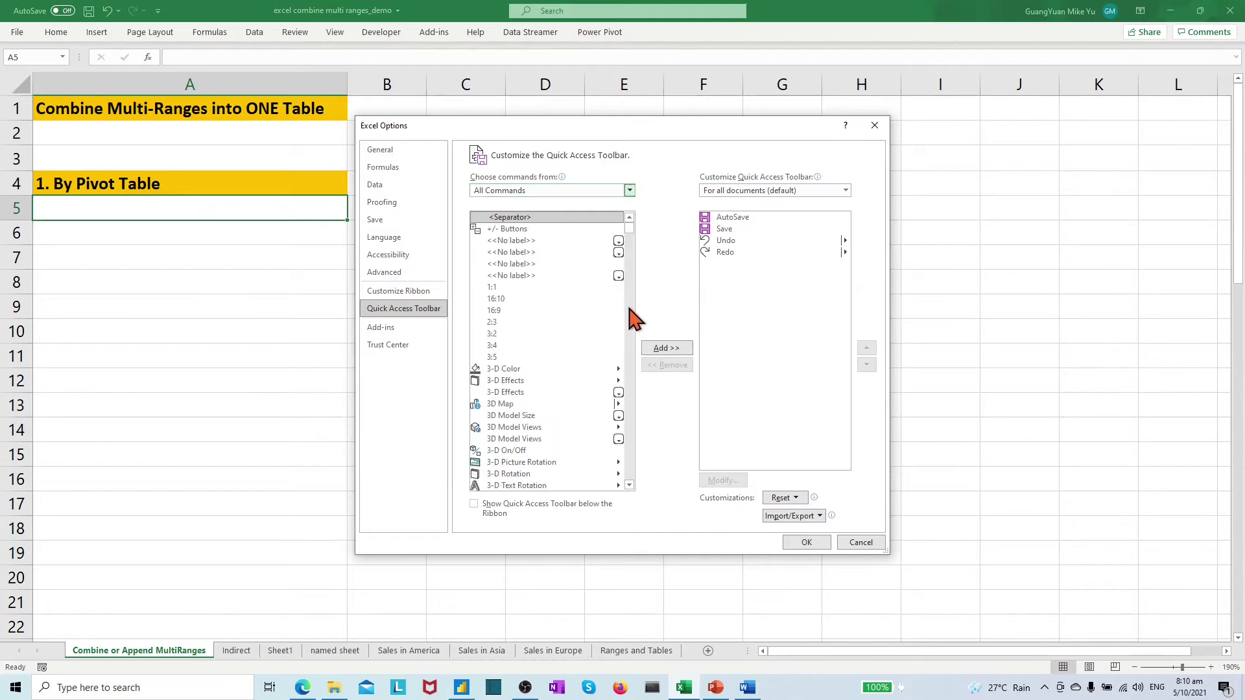
{"action": "left_click_drag", "start_coordinate": [626, 233], "coordinate": [638, 397]}
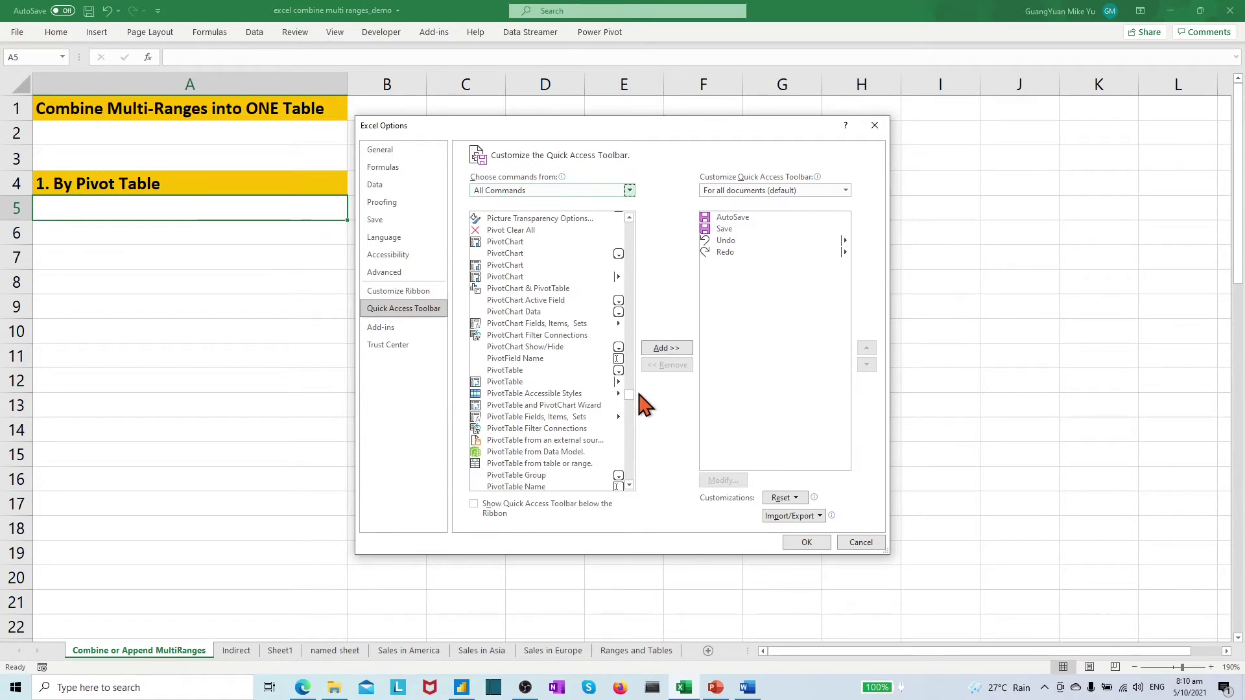
{"action": "left_click", "coordinate": [579, 405]}
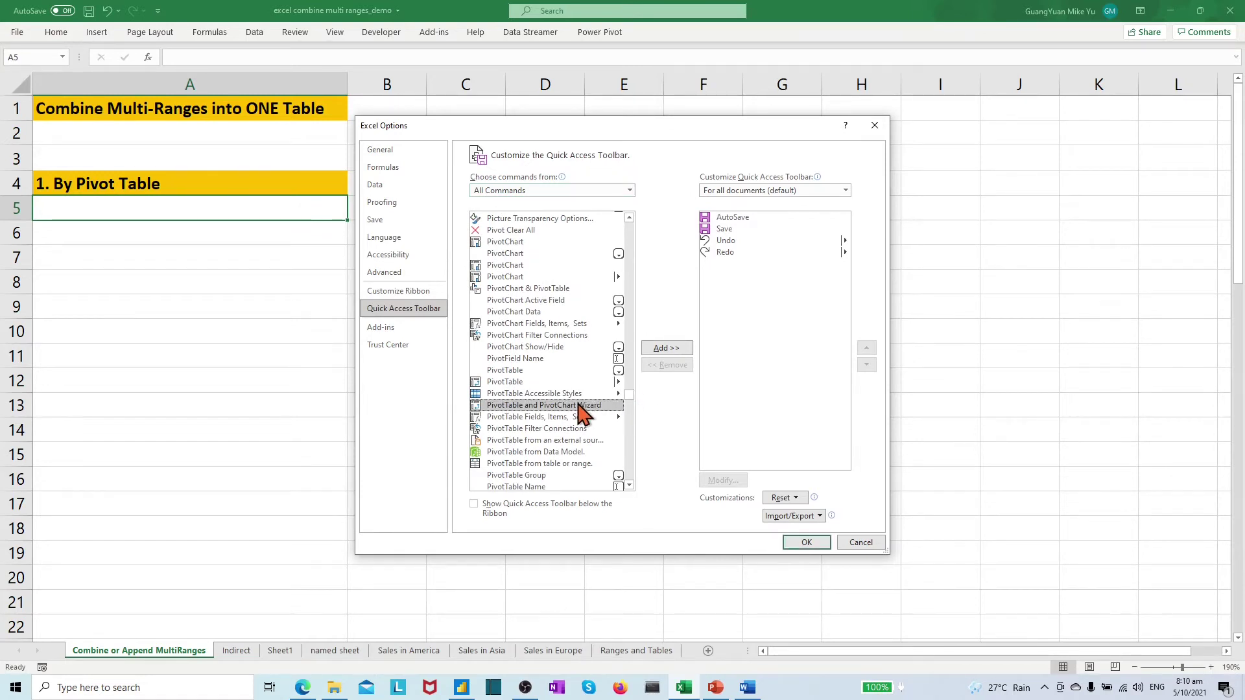
{"action": "left_click", "coordinate": [667, 350]}
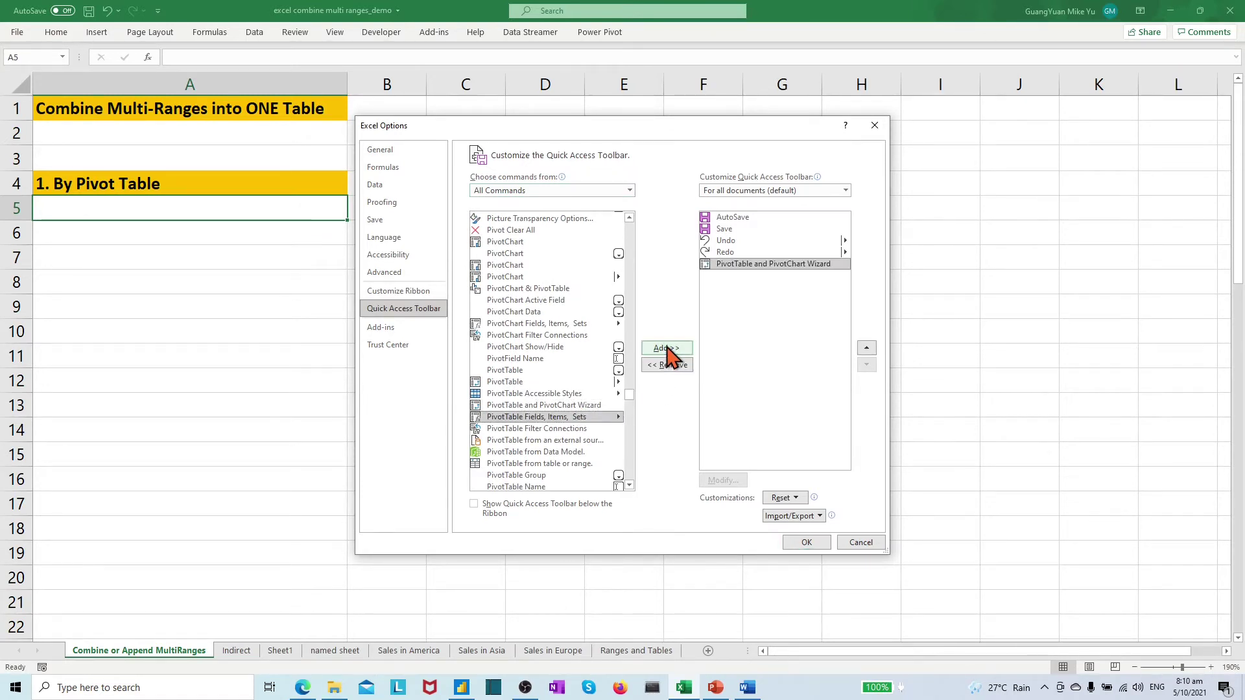
{"action": "left_click", "coordinate": [805, 543]}
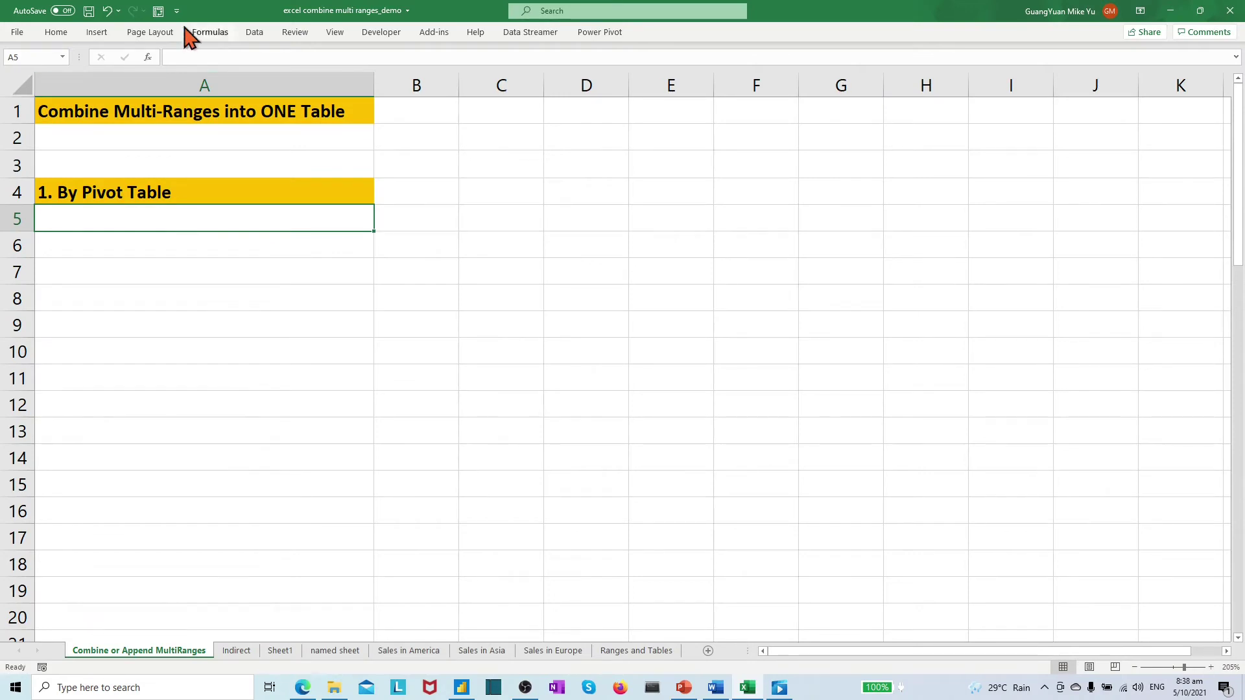
Step: Start the PivotTable wizard with multiple consolidation ranges and a single page field
{"action": "left_click", "coordinate": [160, 12]}
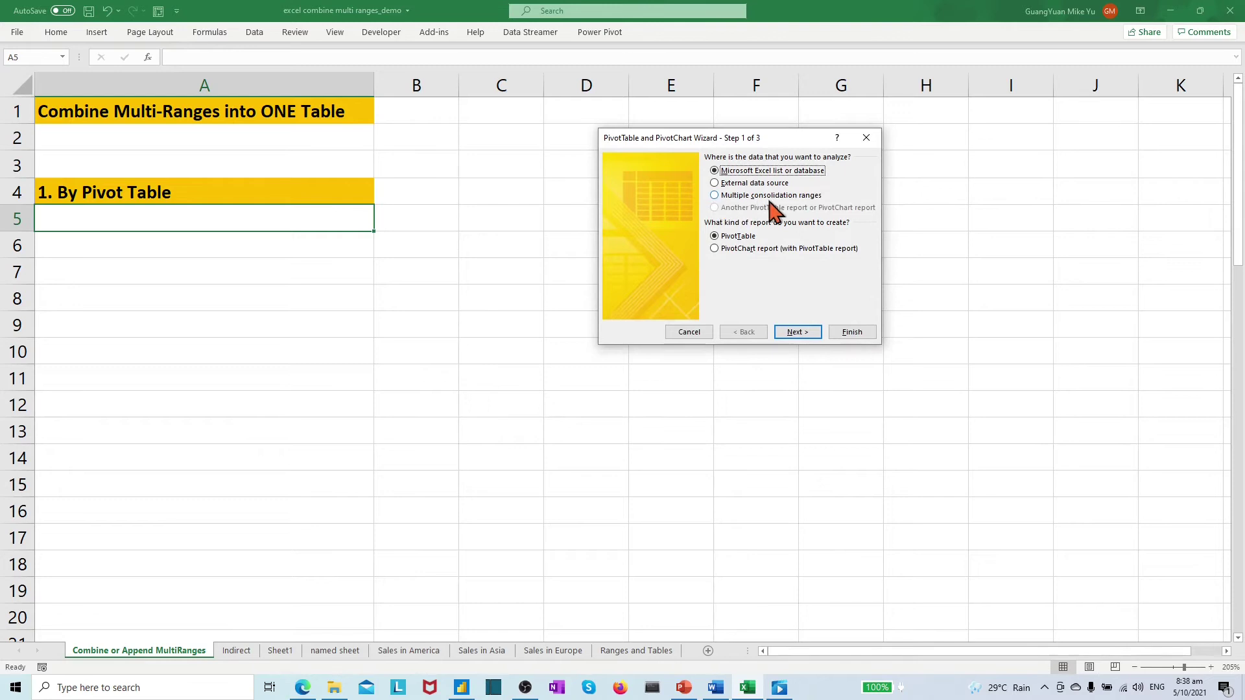
{"action": "left_click", "coordinate": [719, 196]}
{"action": "left_click", "coordinate": [798, 332]}
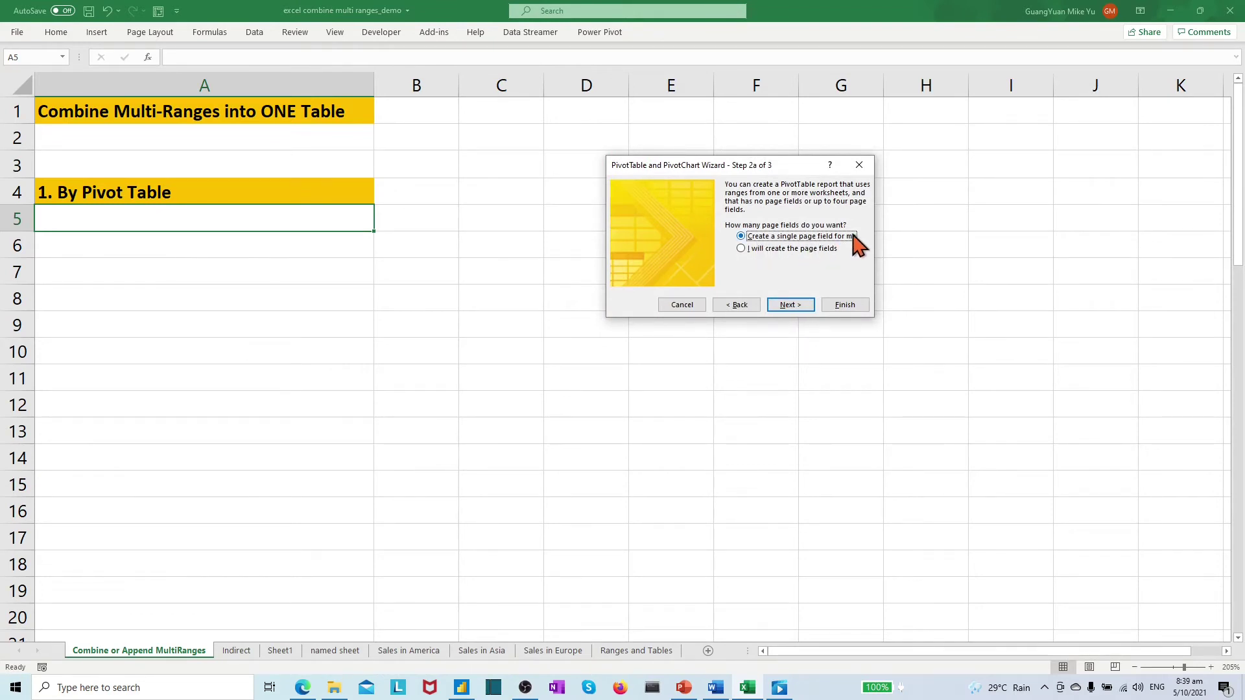
{"action": "left_click", "coordinate": [802, 309]}
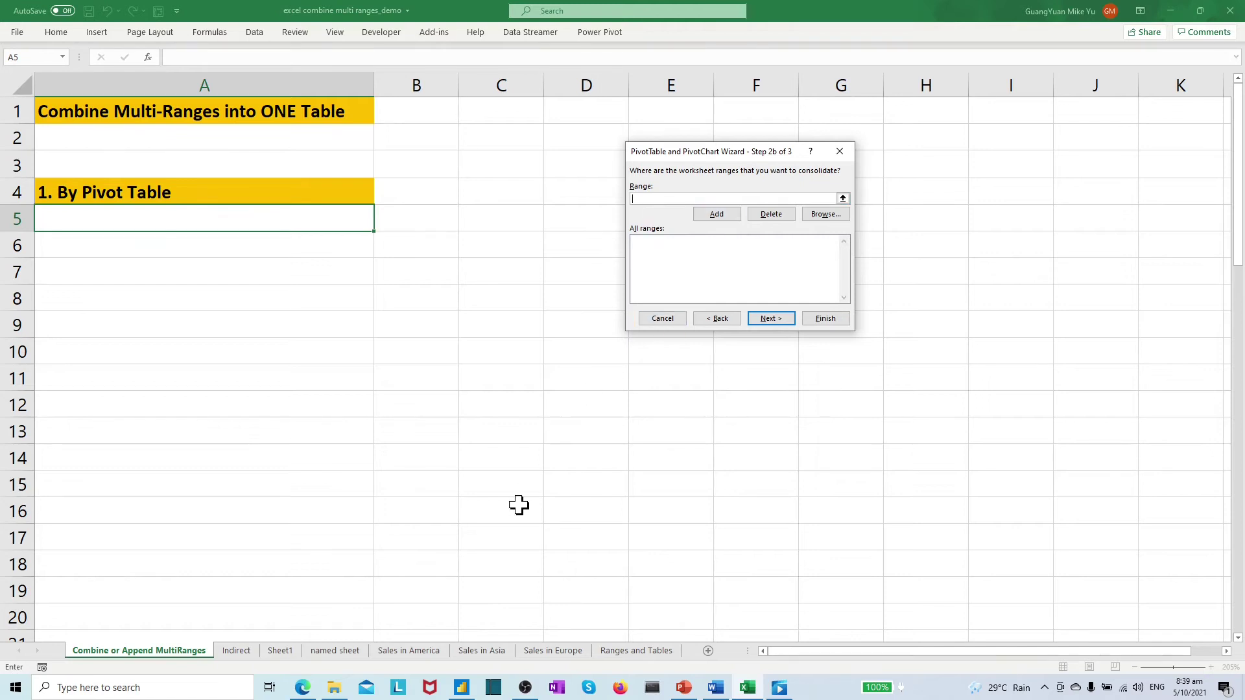
Step: Add the B4:E8 ranges from the America, Asia and Europe sales sheets
{"action": "left_click", "coordinate": [424, 651]}
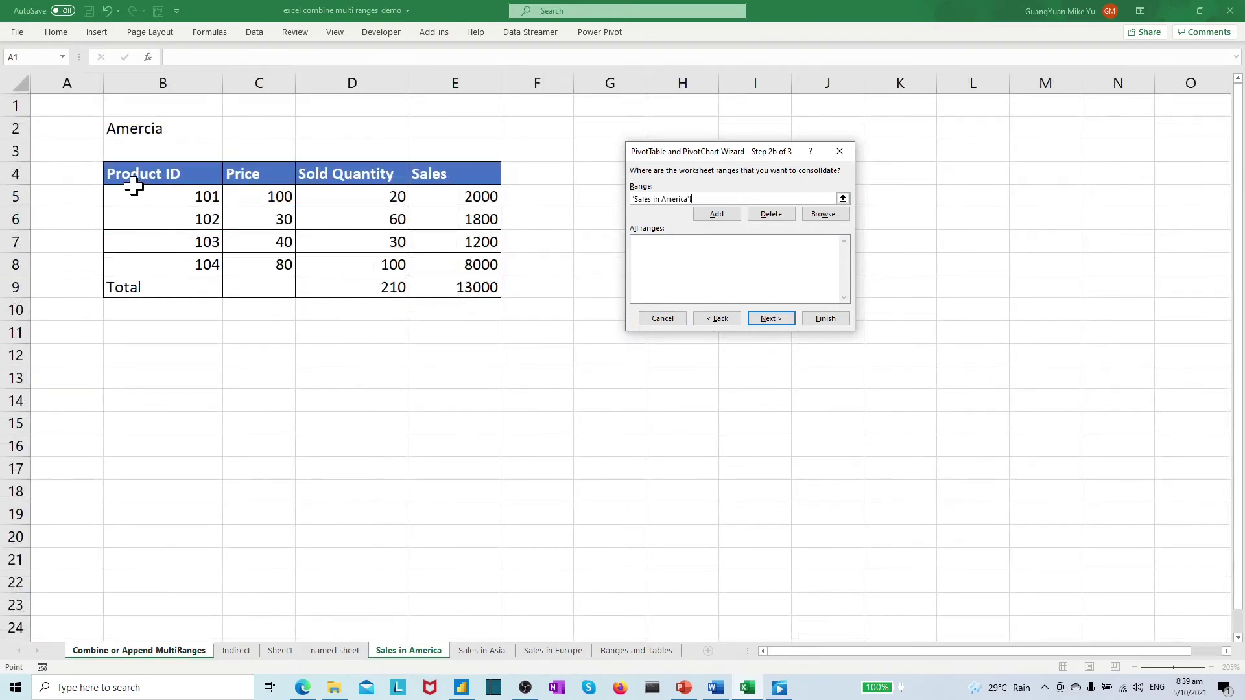
{"action": "left_click_drag", "start_coordinate": [127, 174], "coordinate": [227, 237]}
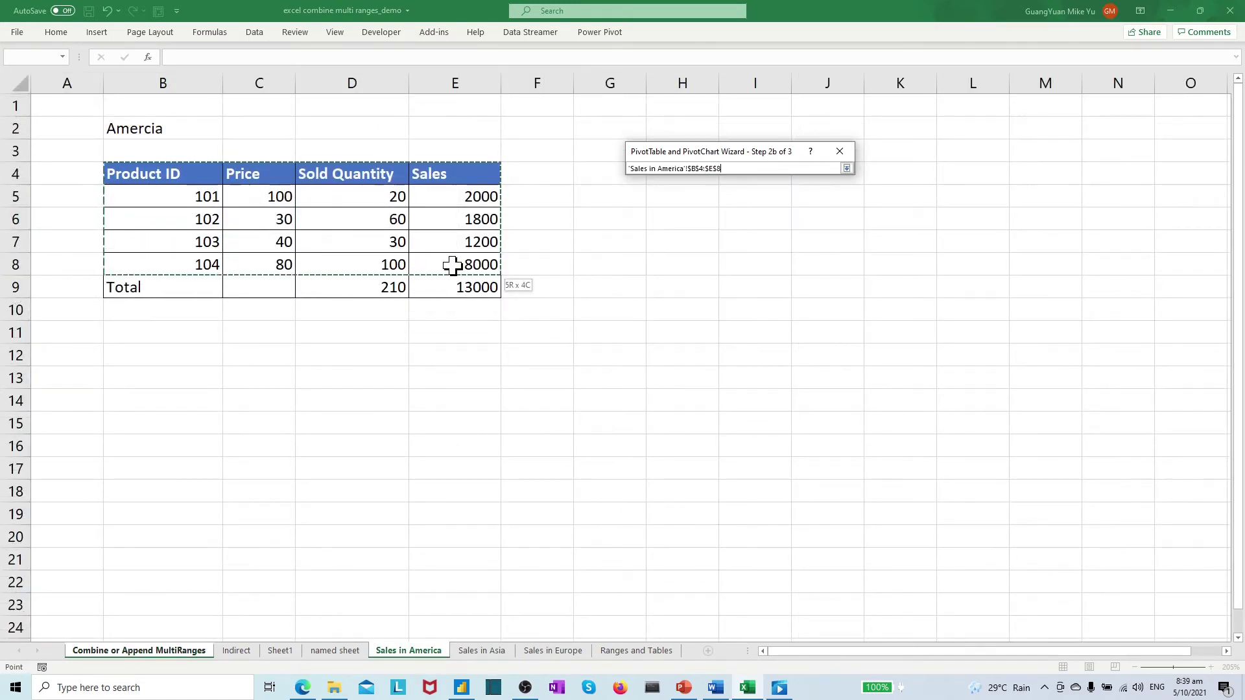
{"action": "left_click_drag", "start_coordinate": [452, 266], "coordinate": [452, 266]}
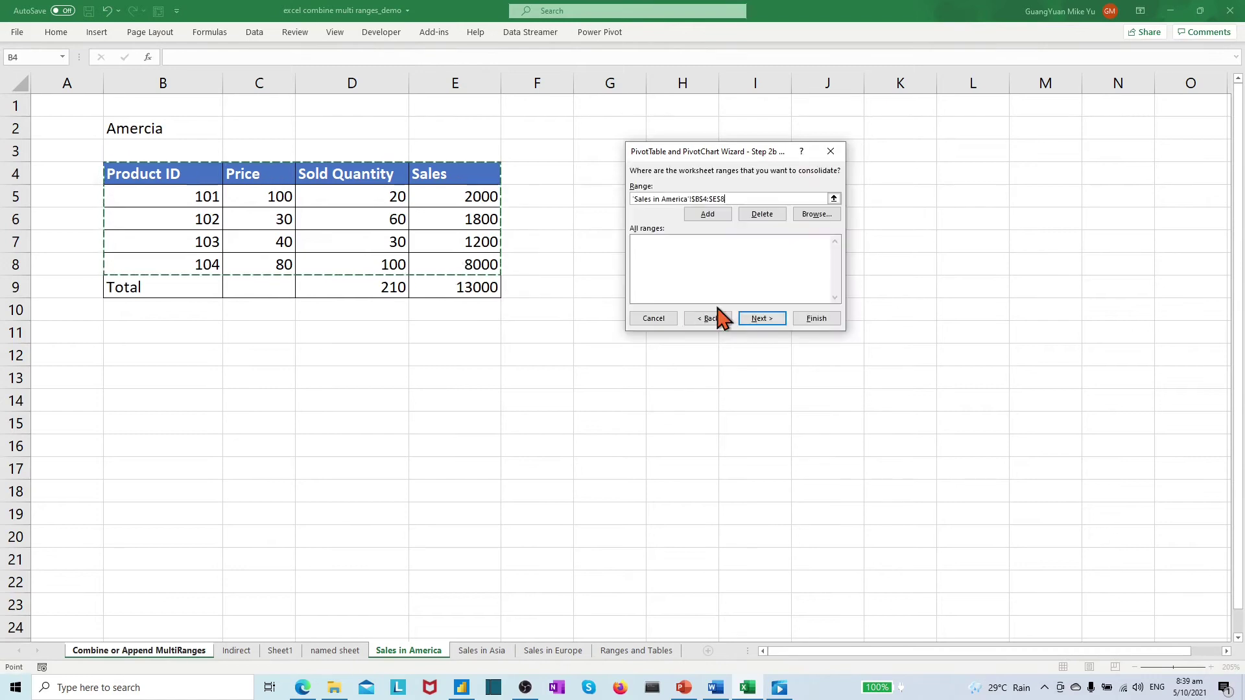
{"action": "left_click", "coordinate": [708, 215]}
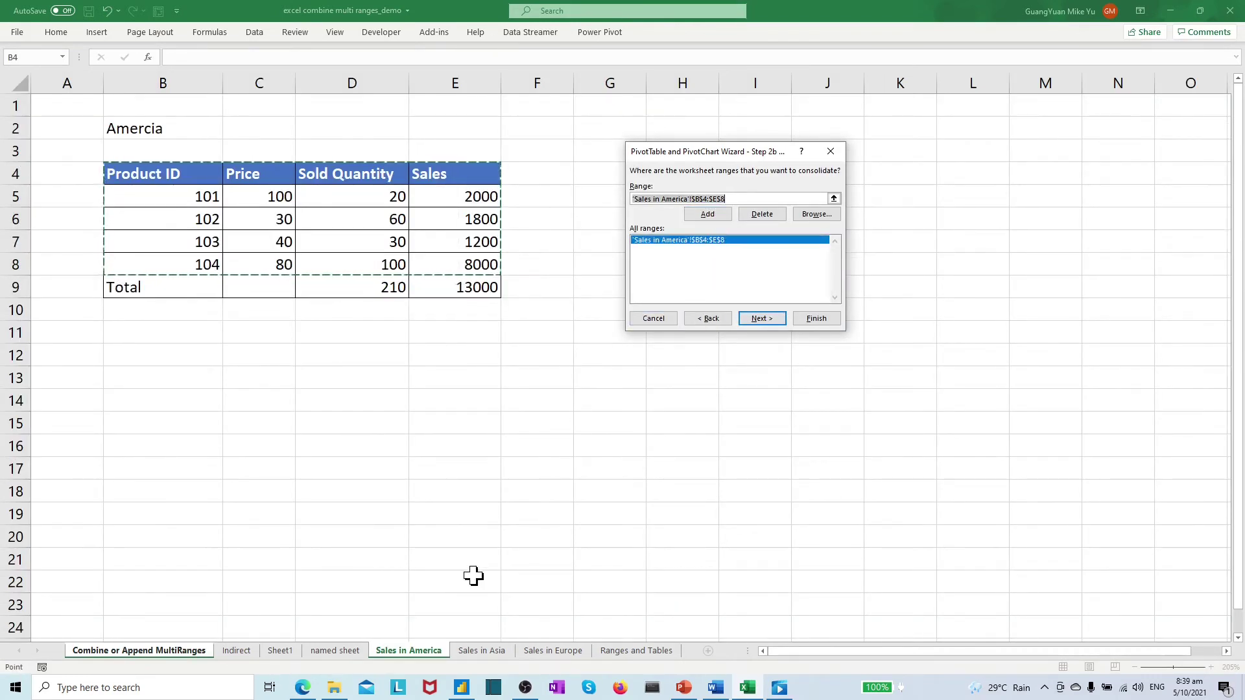
{"action": "left_click", "coordinate": [483, 652]}
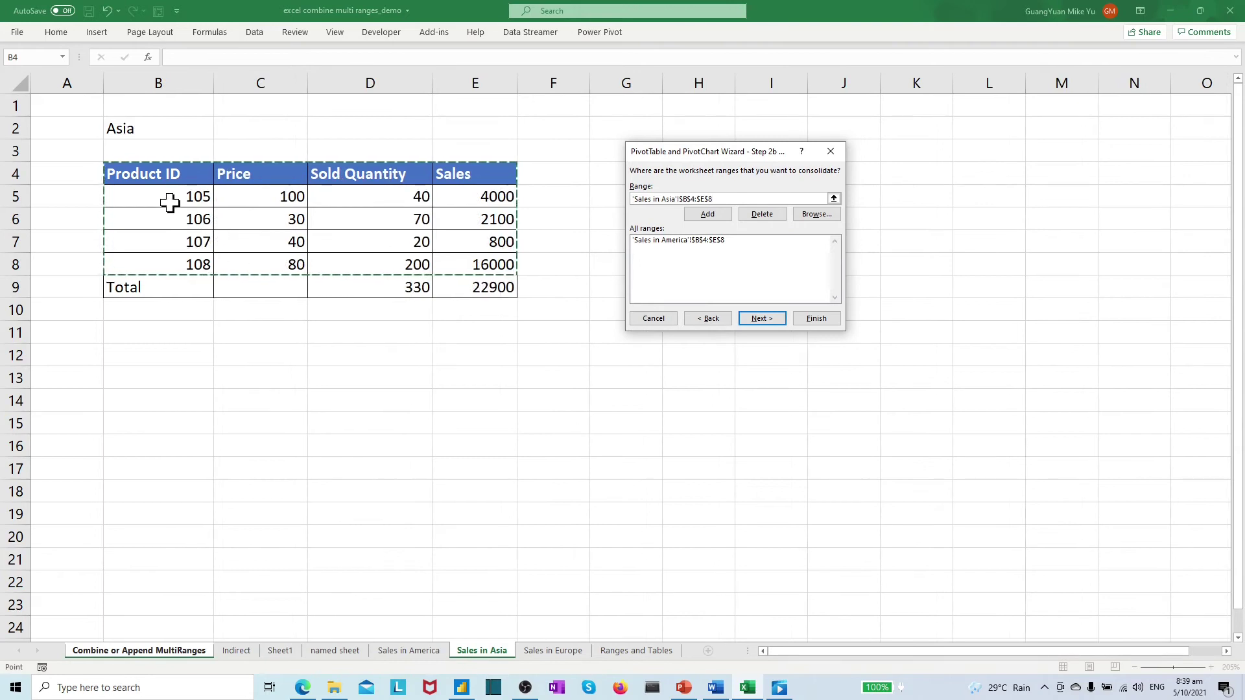
{"action": "left_click", "coordinate": [708, 215]}
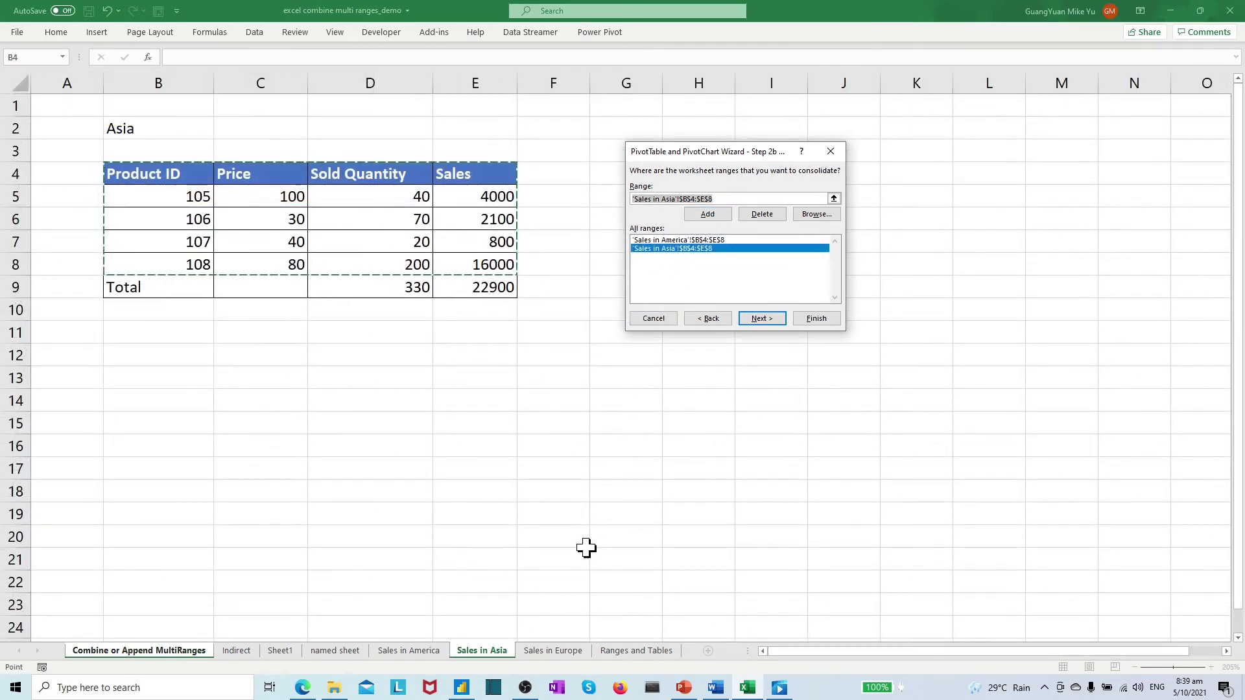
{"action": "left_click", "coordinate": [562, 652]}
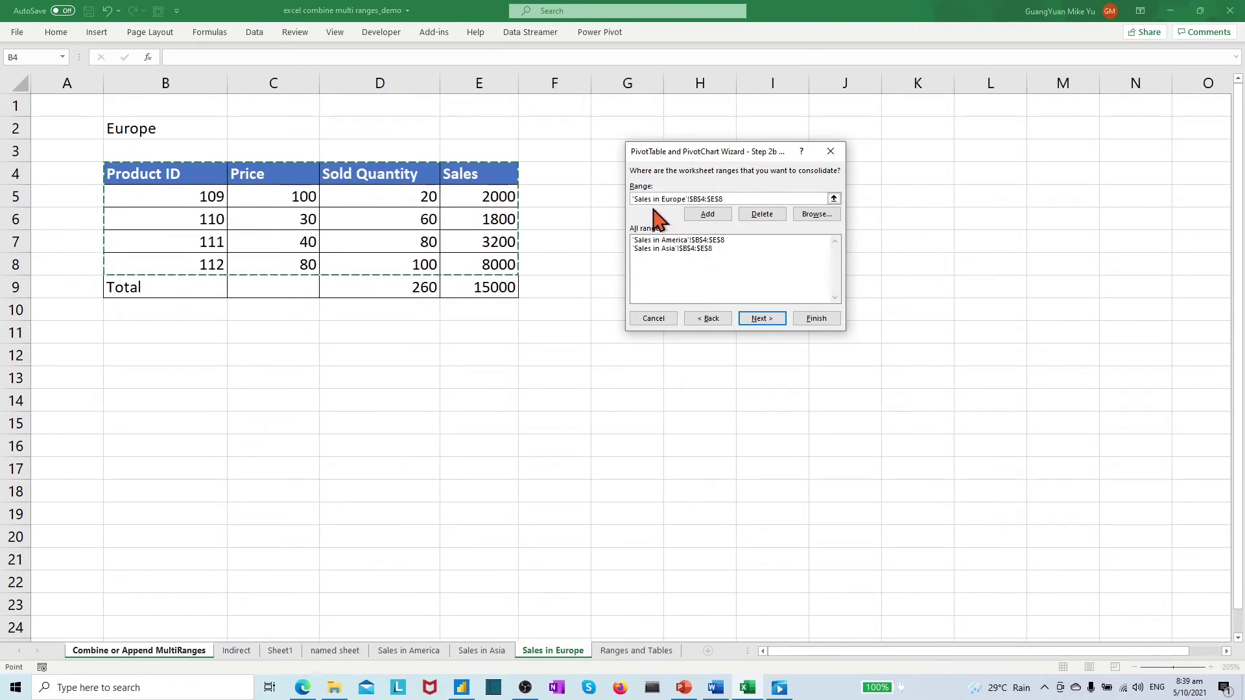
{"action": "left_click", "coordinate": [708, 215]}
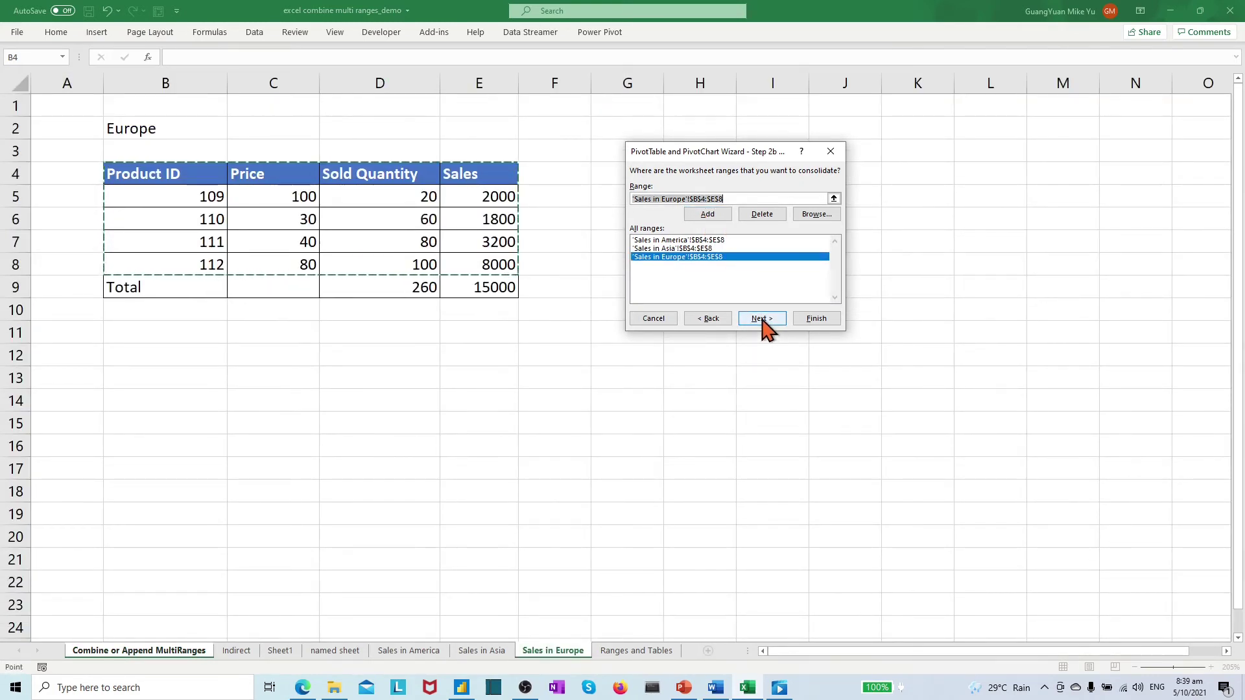
Step: Place the PivotTable on the existing worksheet at cell A9
{"action": "left_click", "coordinate": [761, 318]}
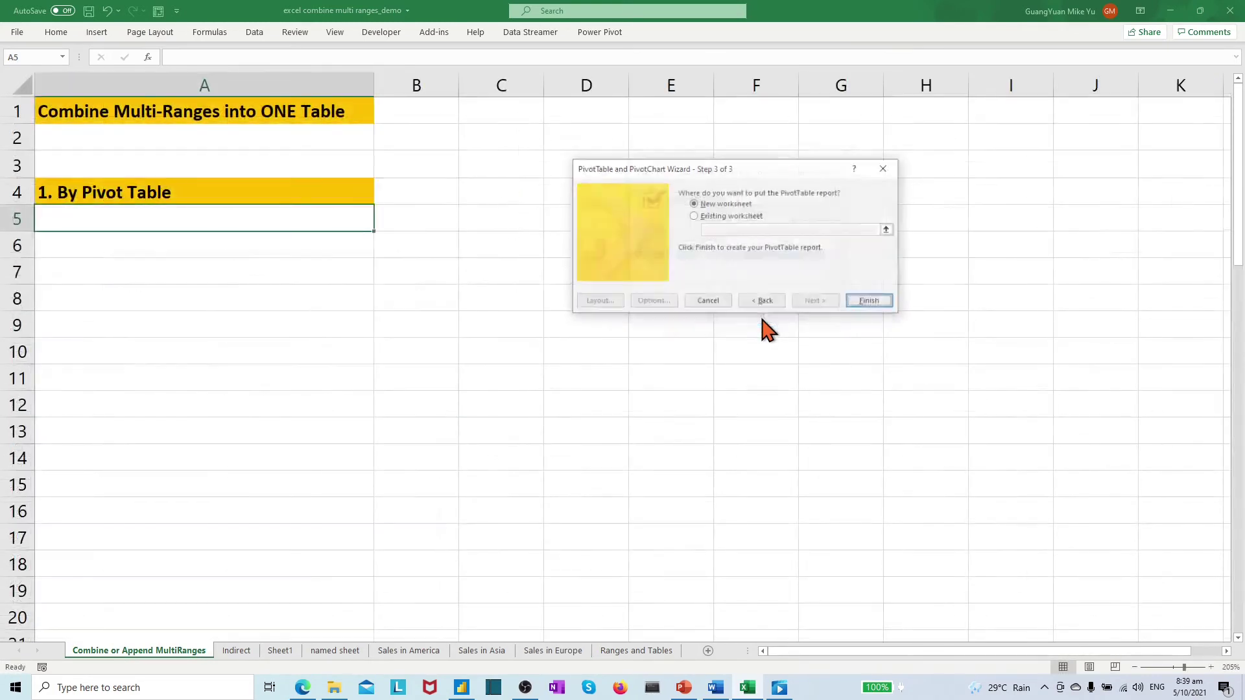
{"action": "left_click", "coordinate": [697, 219]}
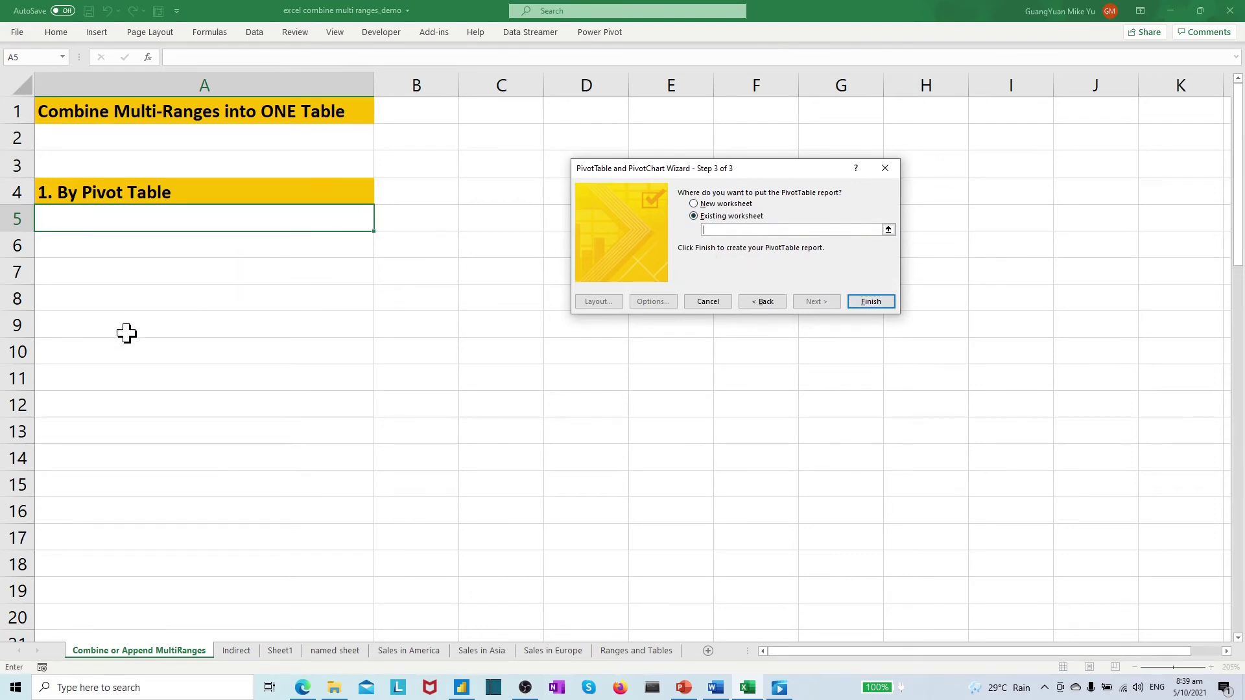
{"action": "left_click", "coordinate": [58, 328]}
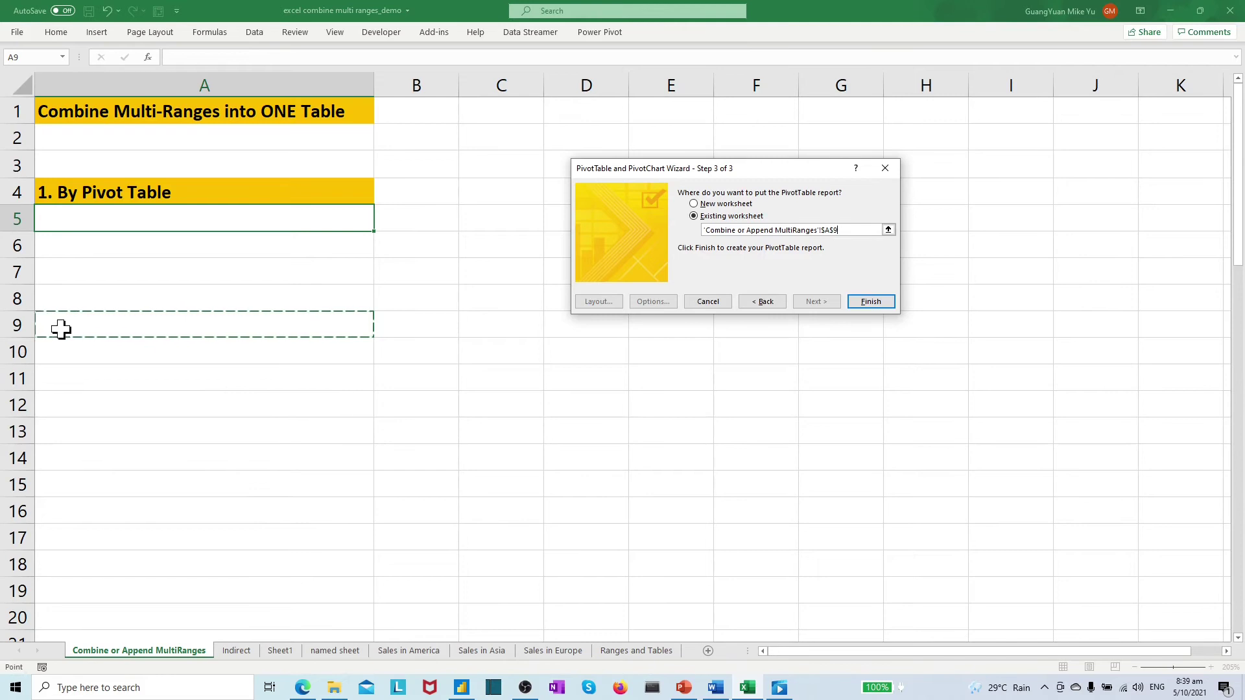
Step: Create the consolidated PivotTable and turn grand totals off for rows and columns
{"action": "left_click", "coordinate": [870, 302]}
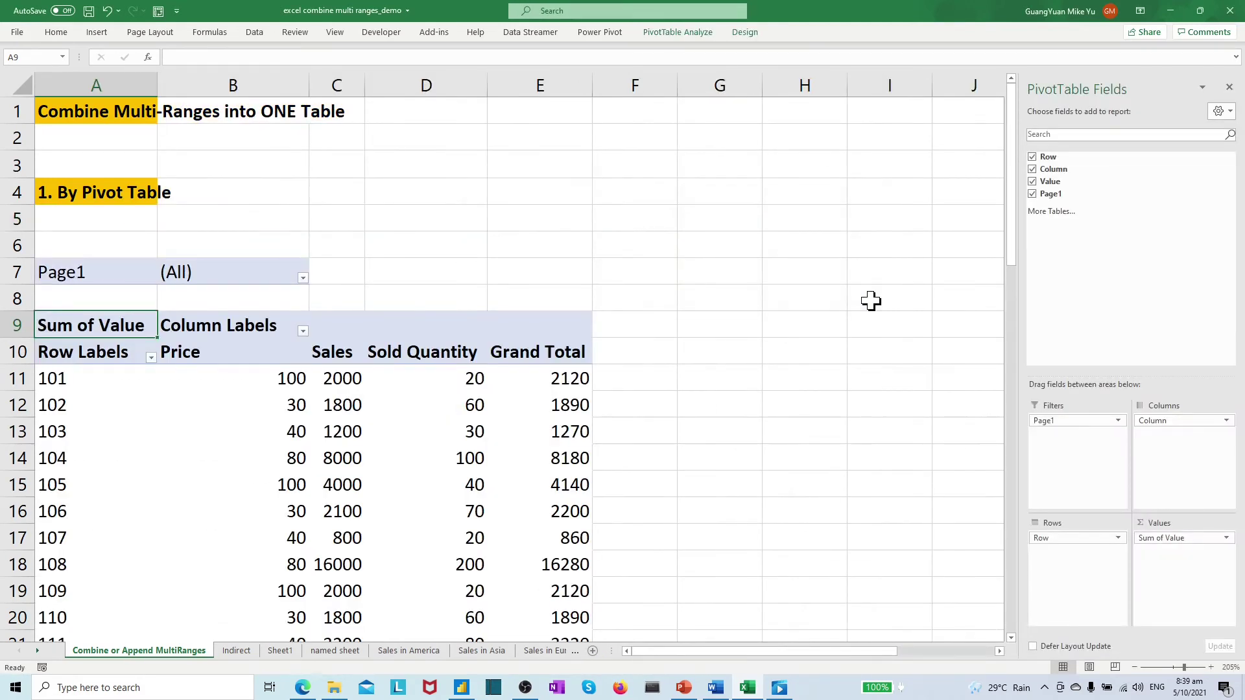
{"action": "left_click", "coordinate": [528, 353]}
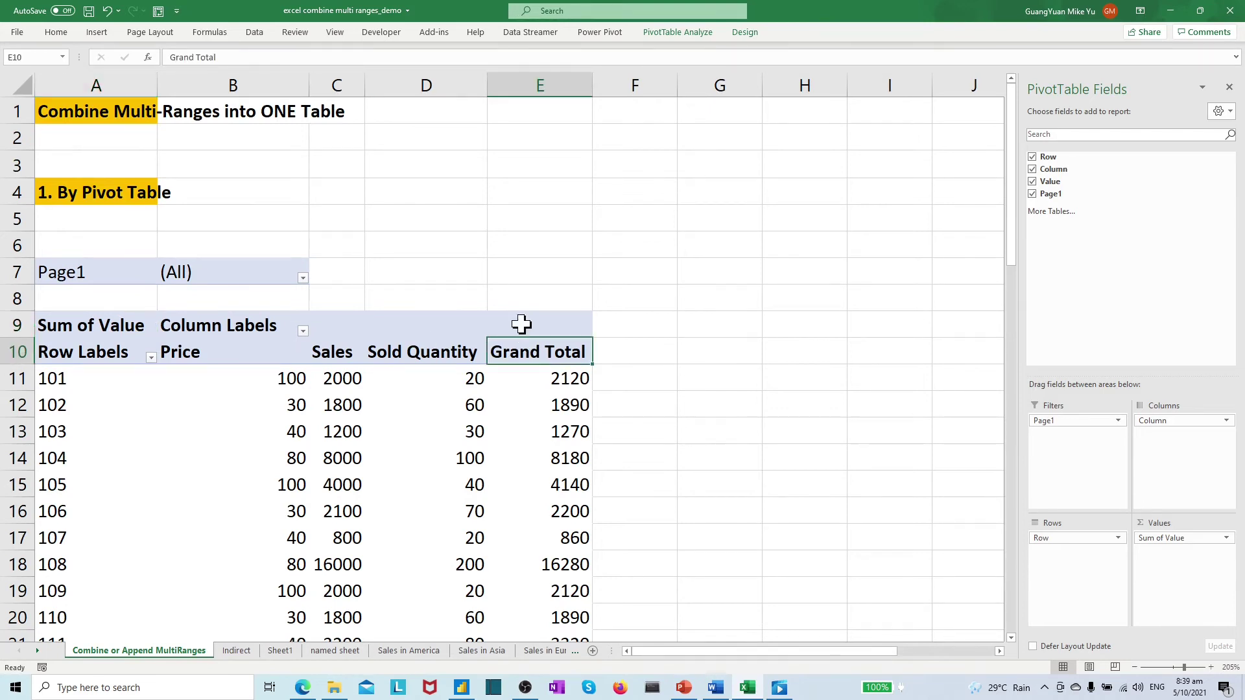
{"action": "left_click", "coordinate": [690, 34]}
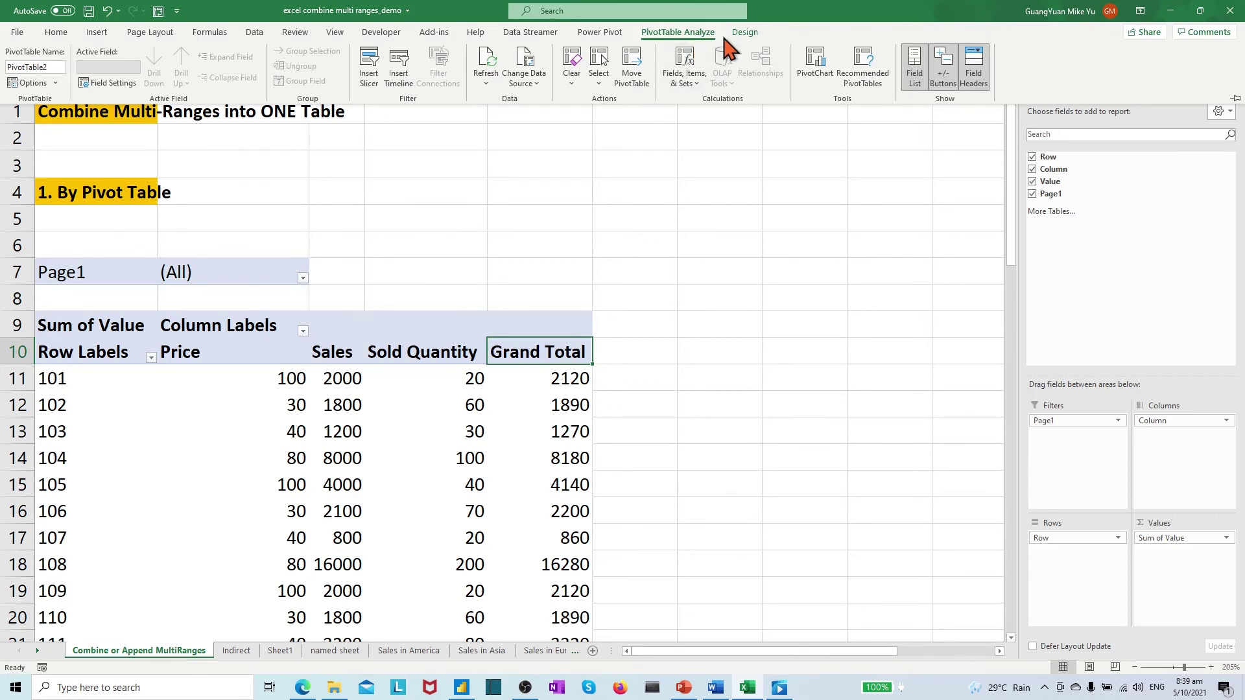
{"action": "left_click", "coordinate": [752, 32]}
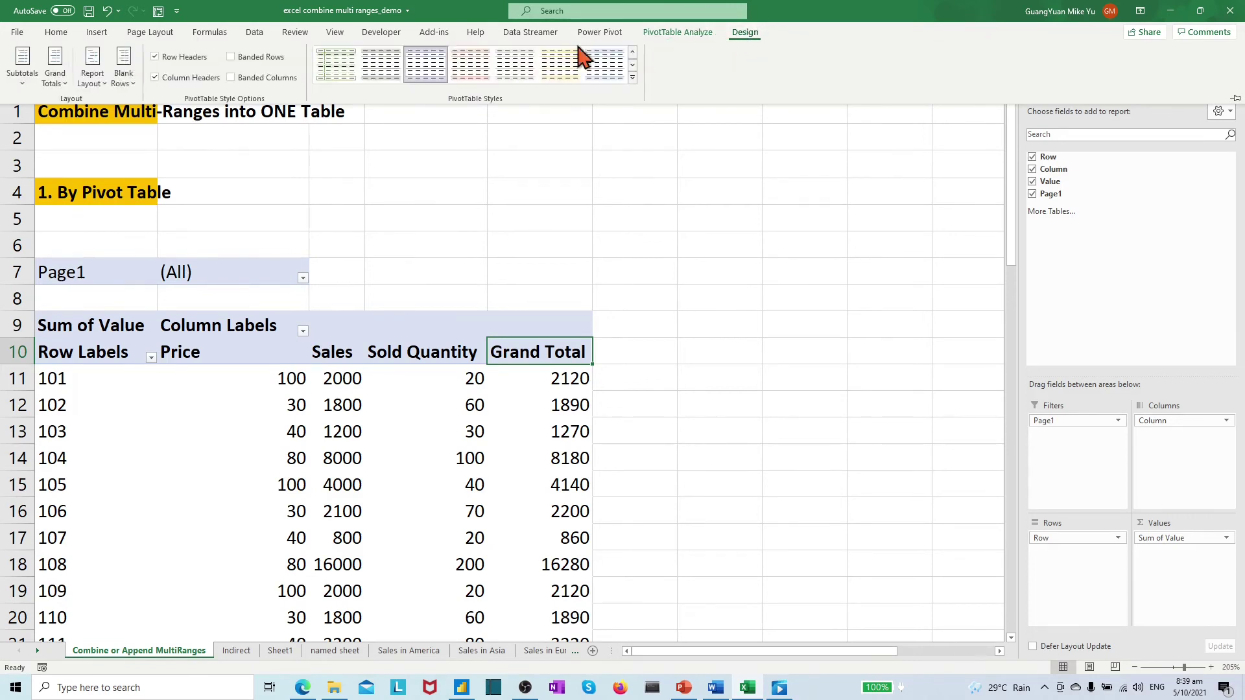
{"action": "left_click", "coordinate": [69, 85]}
{"action": "left_click", "coordinate": [91, 111]}
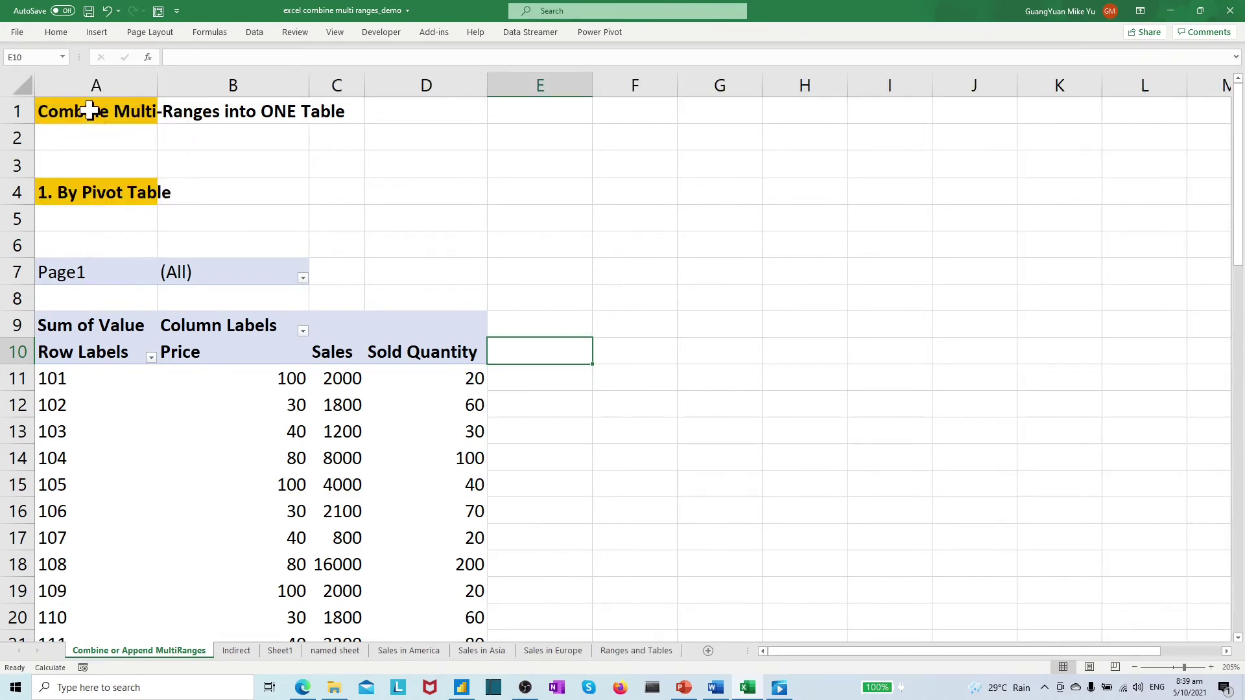
Step: Move Sold Quantity before Sales via header C10 and rename A10 to 'Product ID'
{"action": "scroll", "coordinate": [397, 175], "scroll_direction": "down", "scroll_amount": 2}
{"action": "left_click", "coordinate": [396, 175]}
{"action": "left_click", "coordinate": [247, 58]}
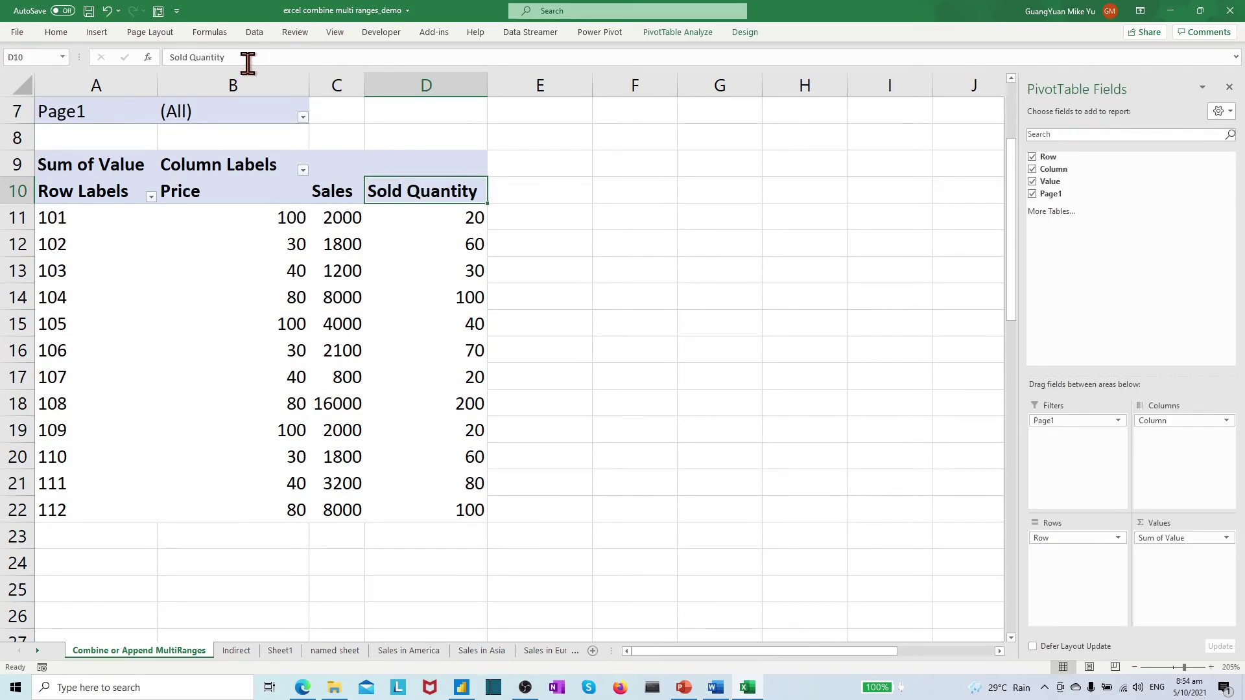
{"action": "left_click_drag", "start_coordinate": [226, 57], "coordinate": [129, 57]}
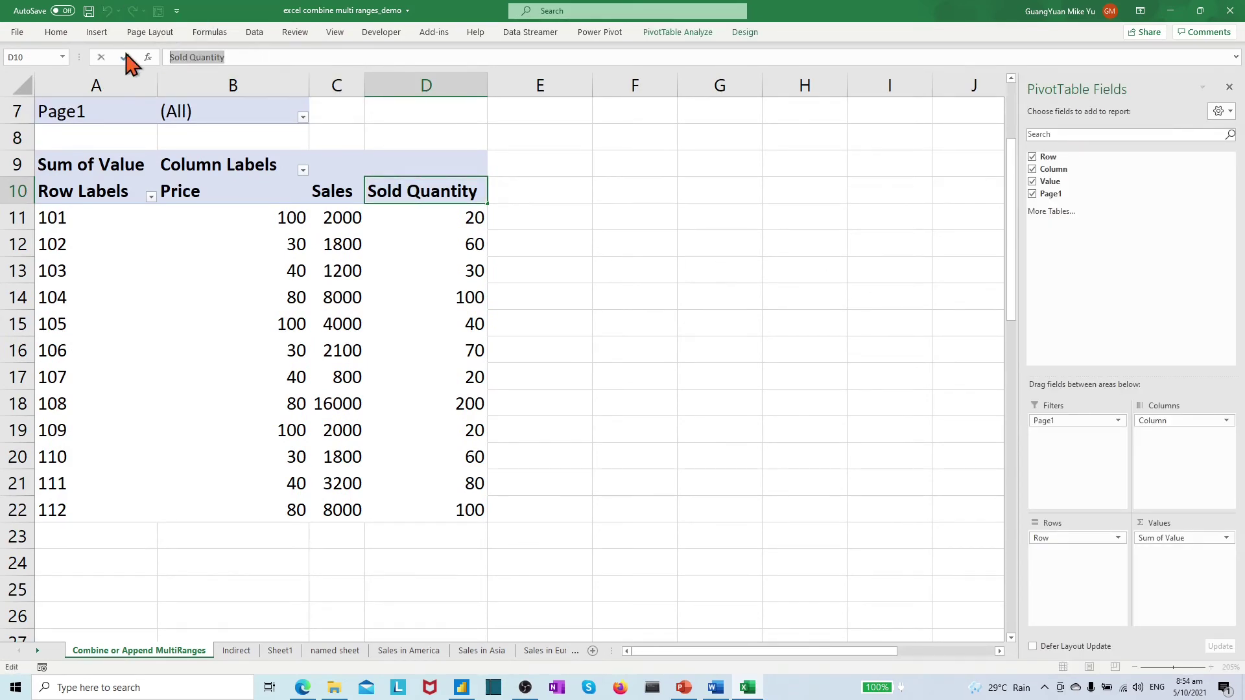
{"action": "left_click", "coordinate": [336, 194]}
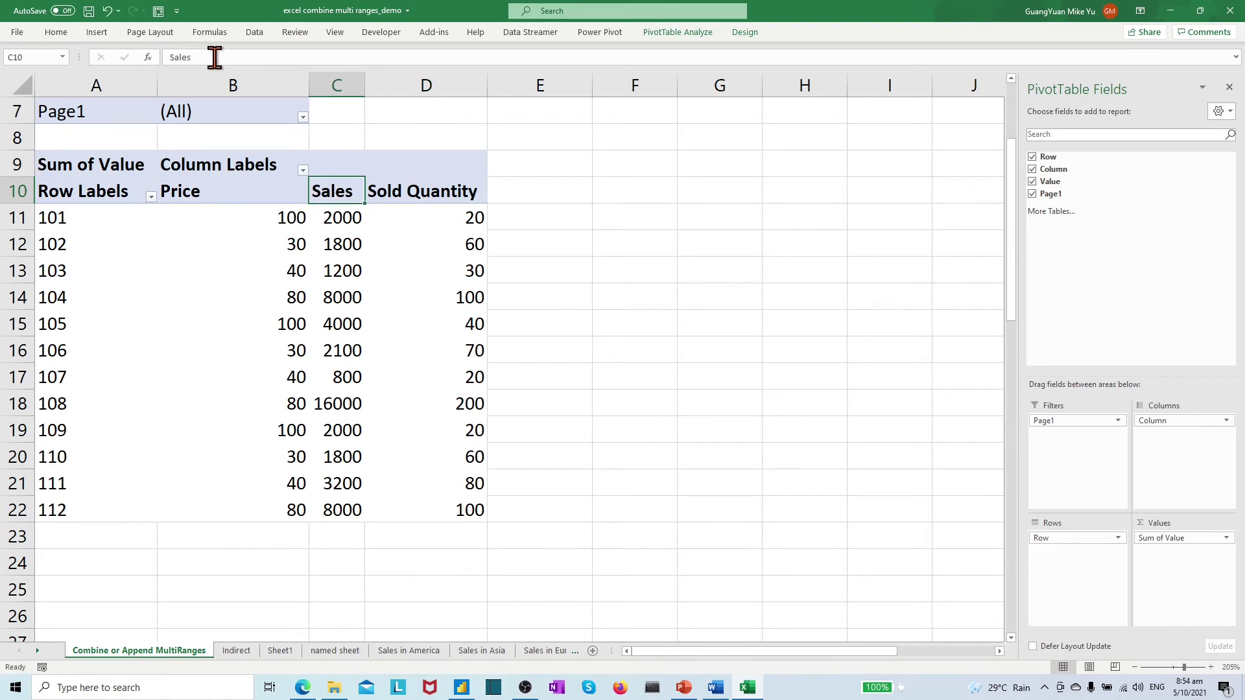
{"action": "left_click_drag", "start_coordinate": [199, 57], "coordinate": [139, 48]}
{"action": "key", "text": "ctrl+v"}
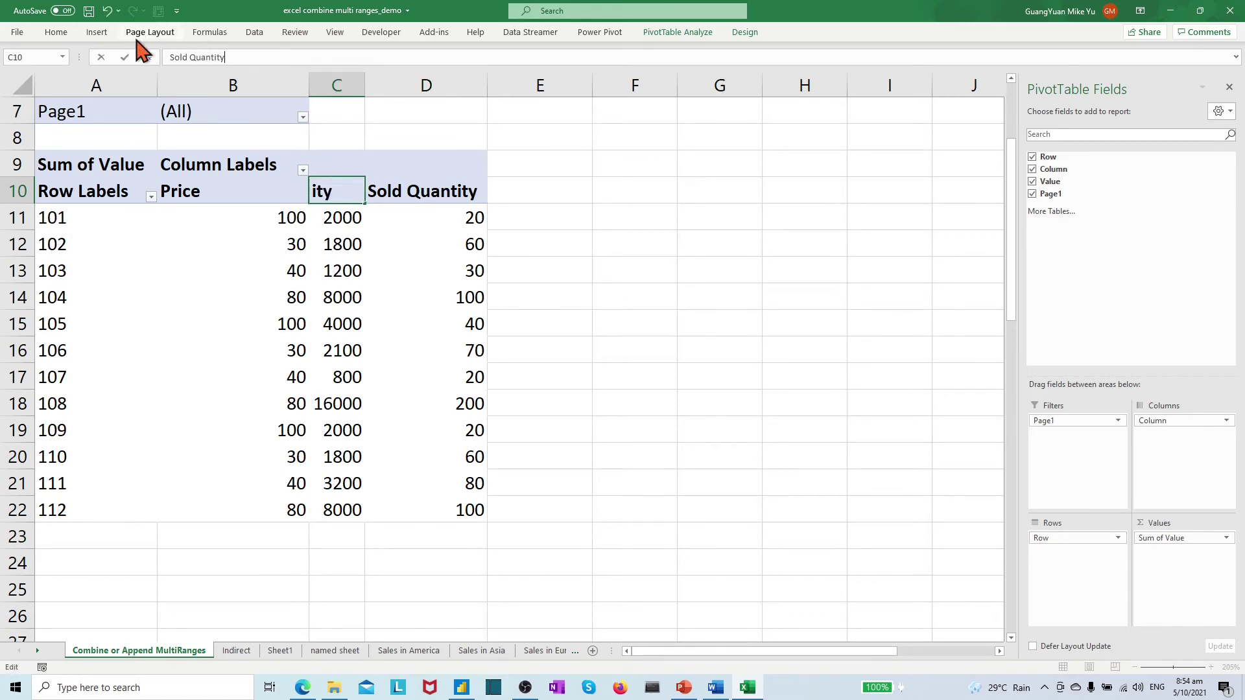
{"action": "key", "text": "Return"}
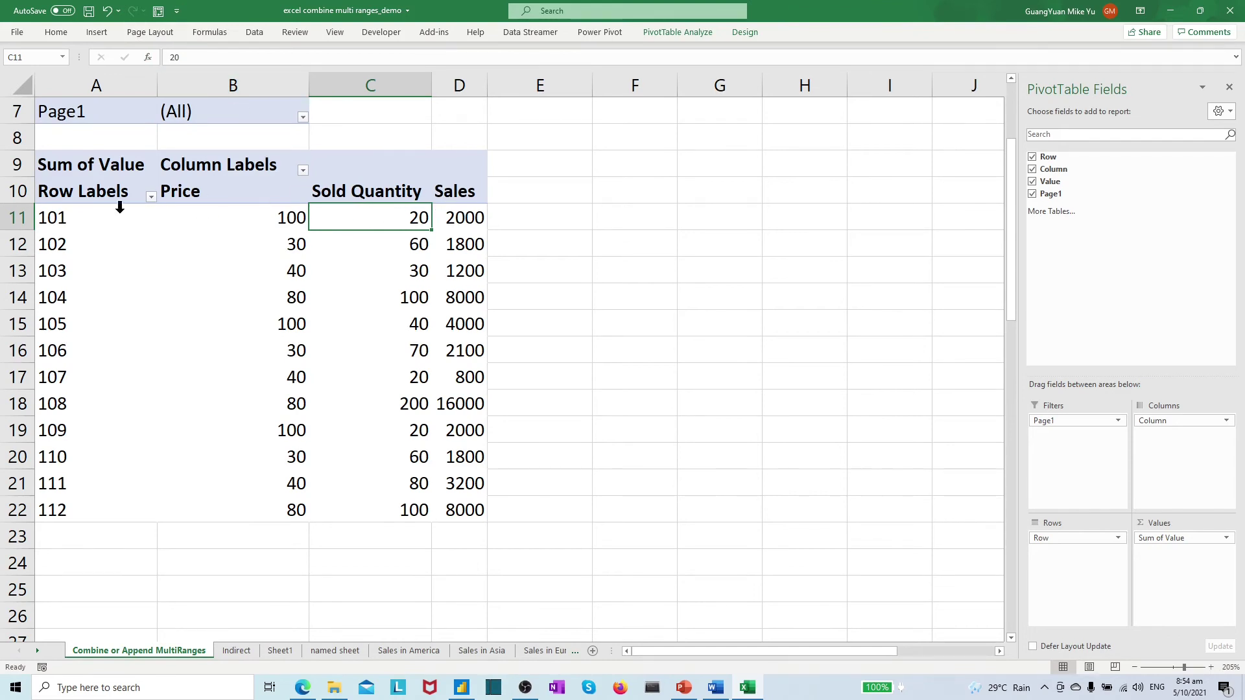
{"action": "left_click", "coordinate": [77, 192]}
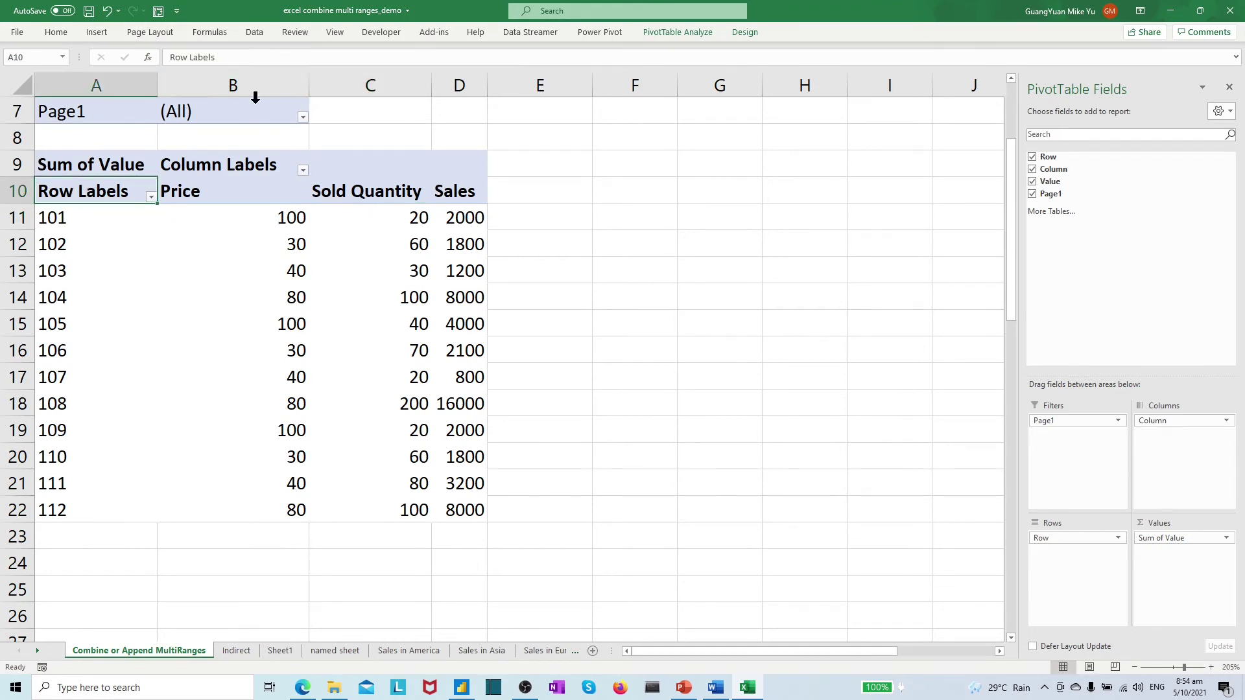
{"action": "type", "text": "Product ID"}
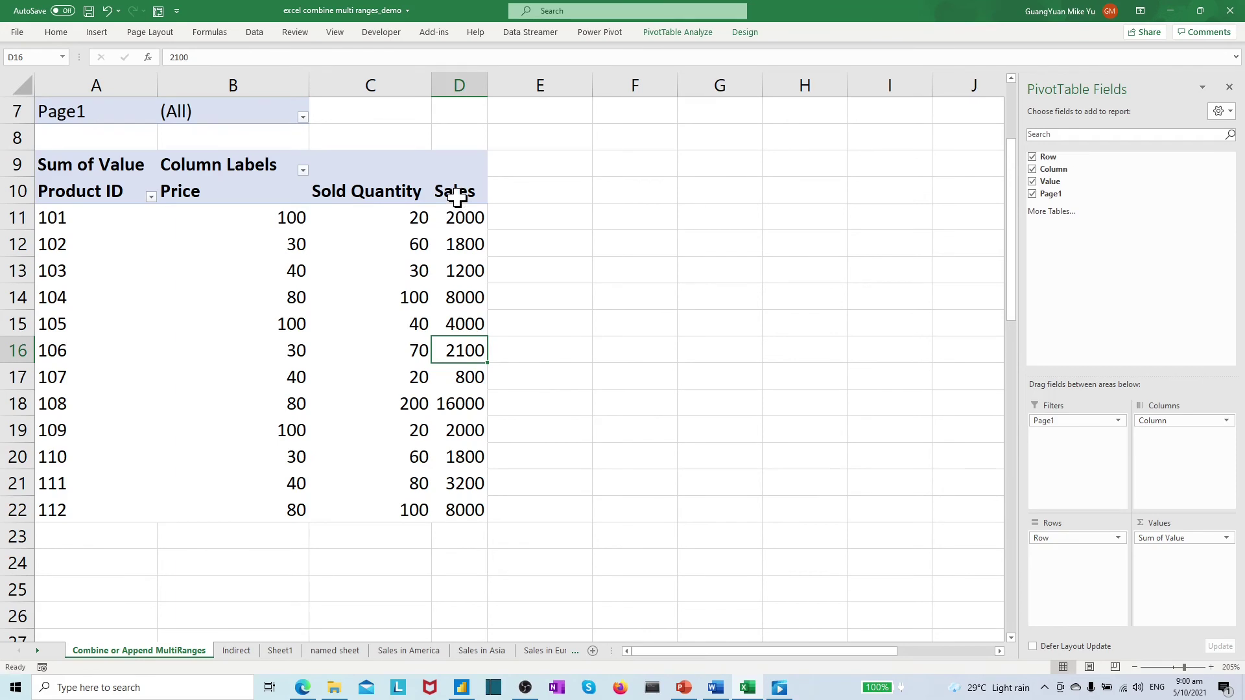
{"action": "left_click", "coordinate": [458, 192]}
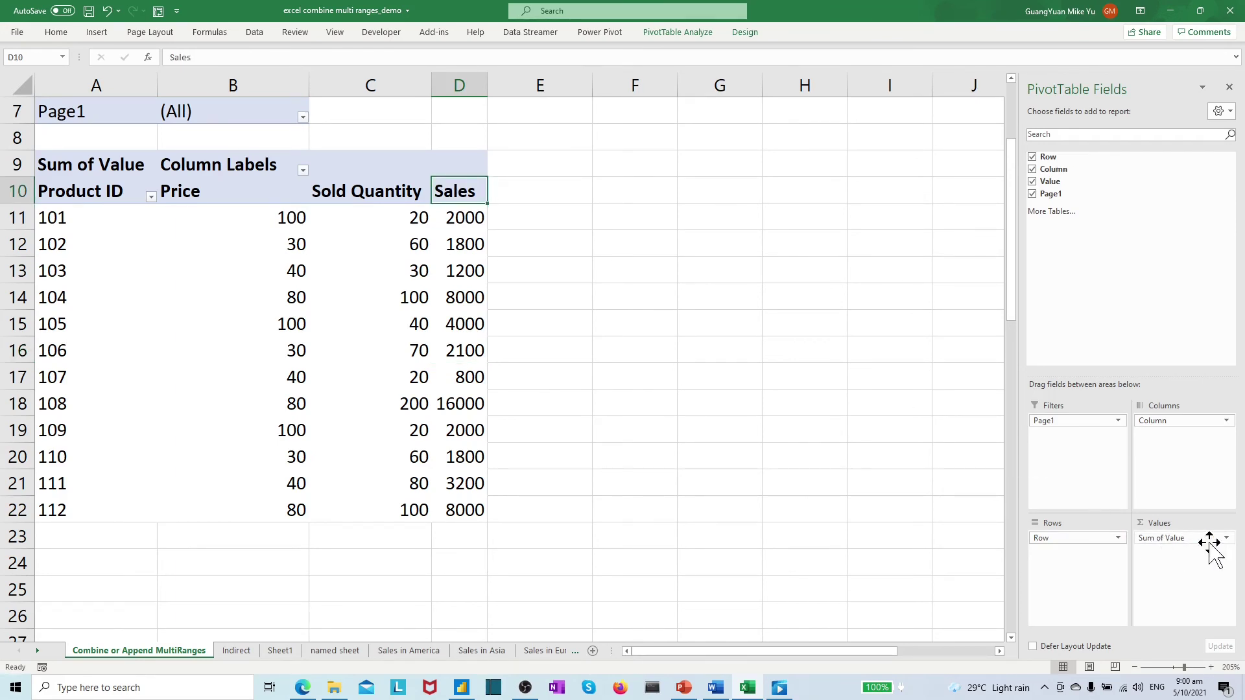
{"action": "left_click", "coordinate": [1226, 539]}
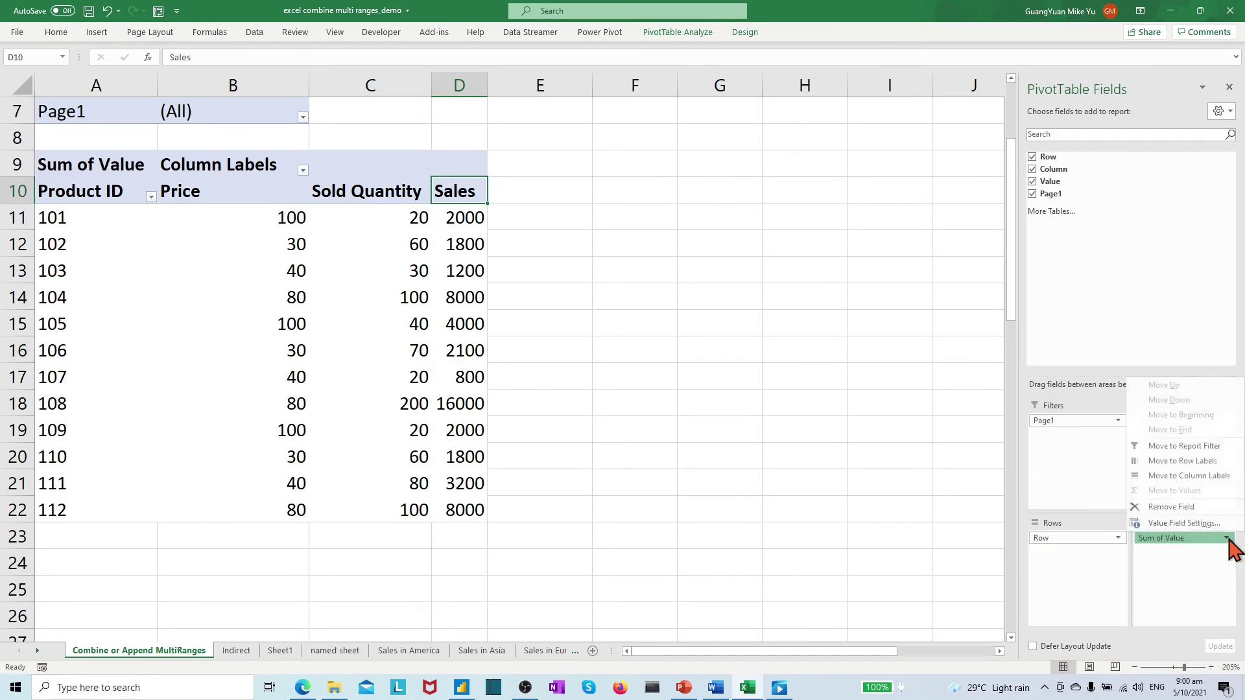
{"action": "left_click", "coordinate": [1221, 524]}
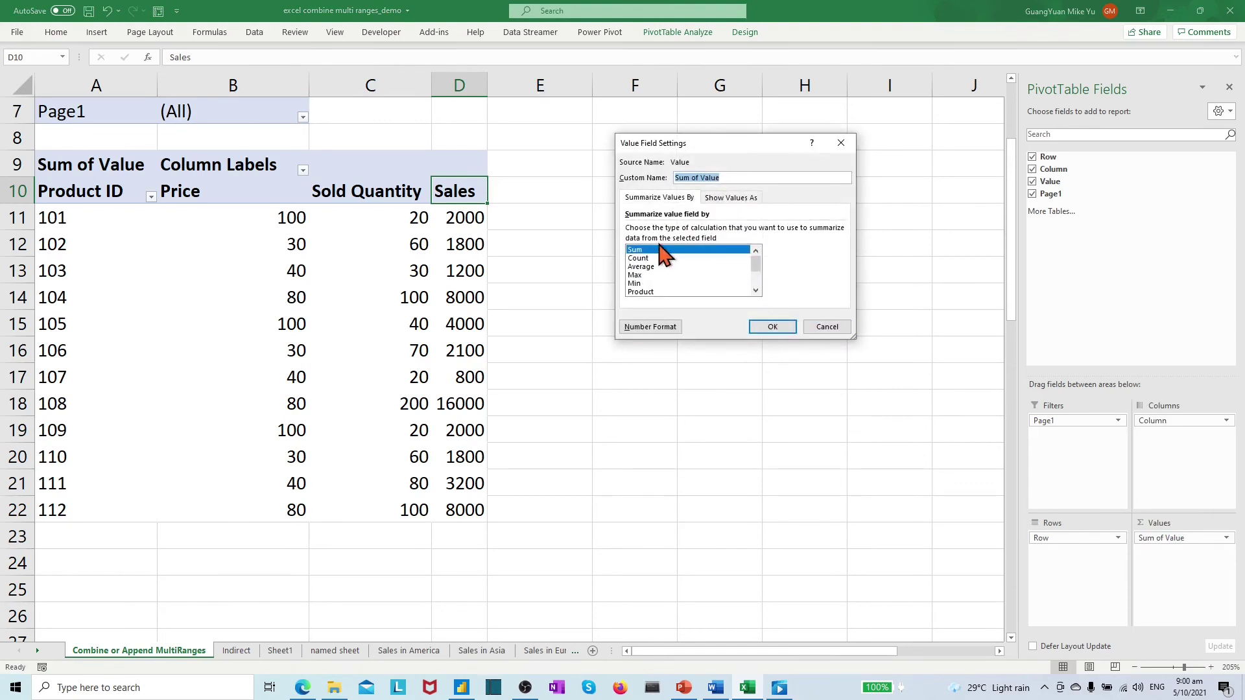
{"action": "left_click", "coordinate": [827, 326]}
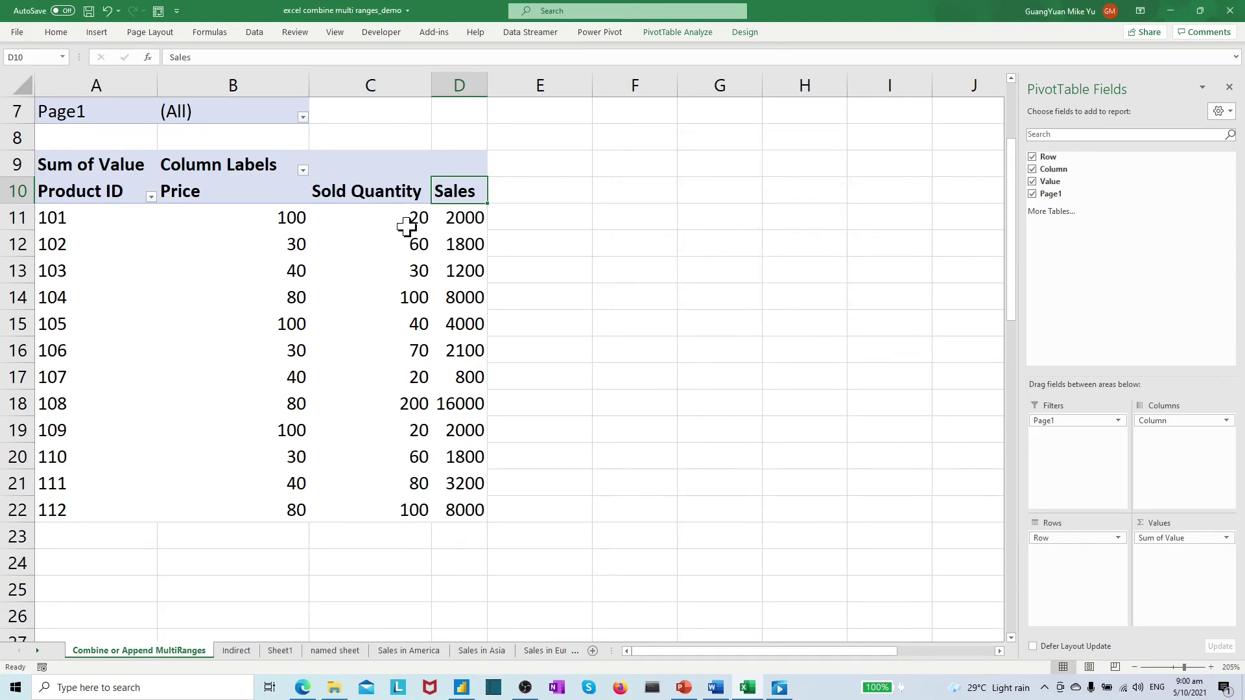
{"action": "left_click", "coordinate": [363, 194]}
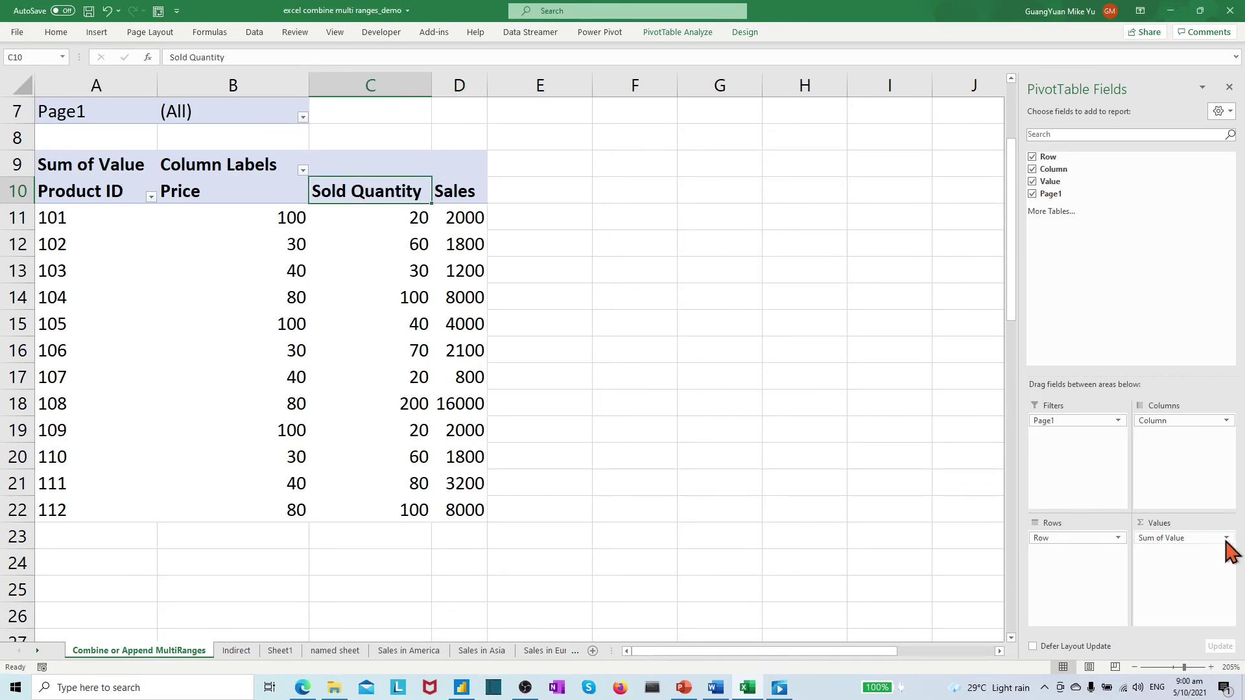